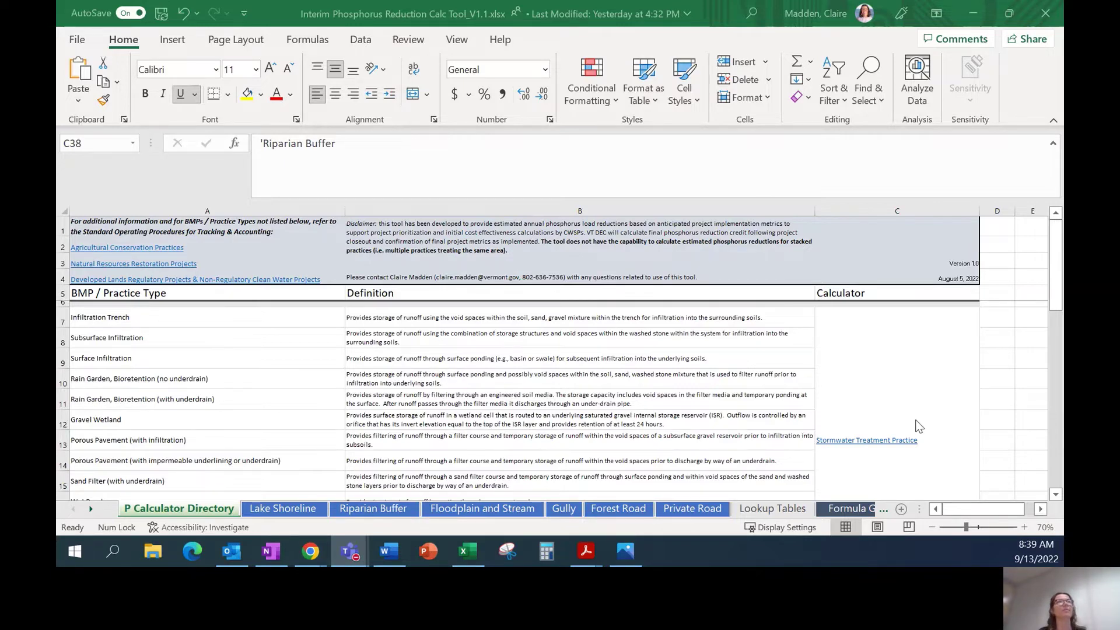
Review the BMP practice types, their definitions and the assigned calculators in the P Calculator Directory
scroll(921, 436, "down", 2)
scroll(922, 435, "down", 3)
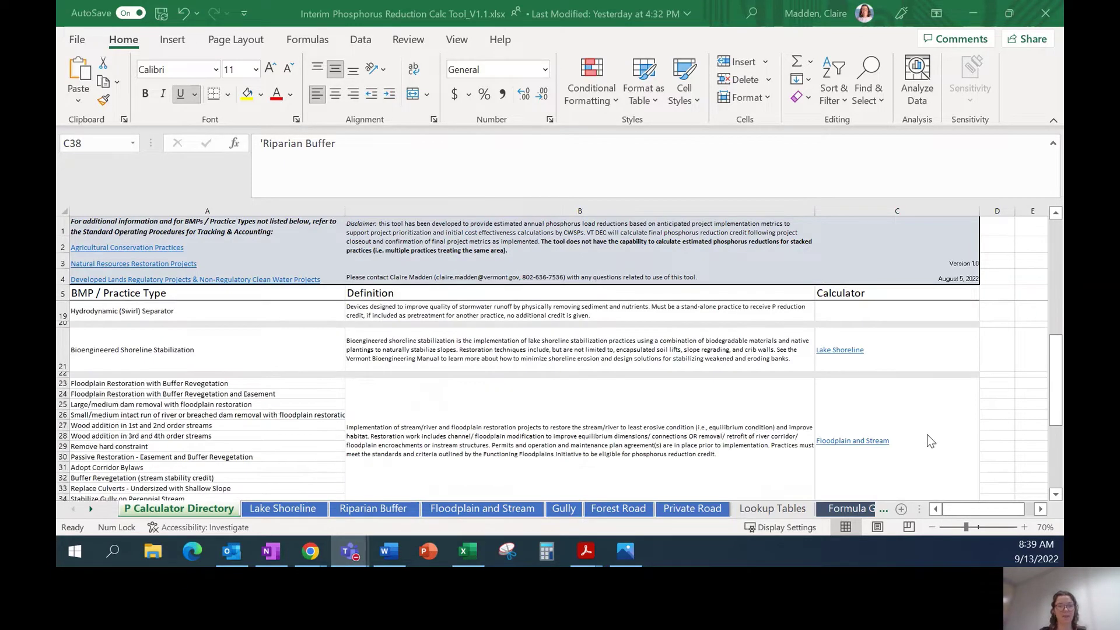
scroll(919, 433, "up", 3)
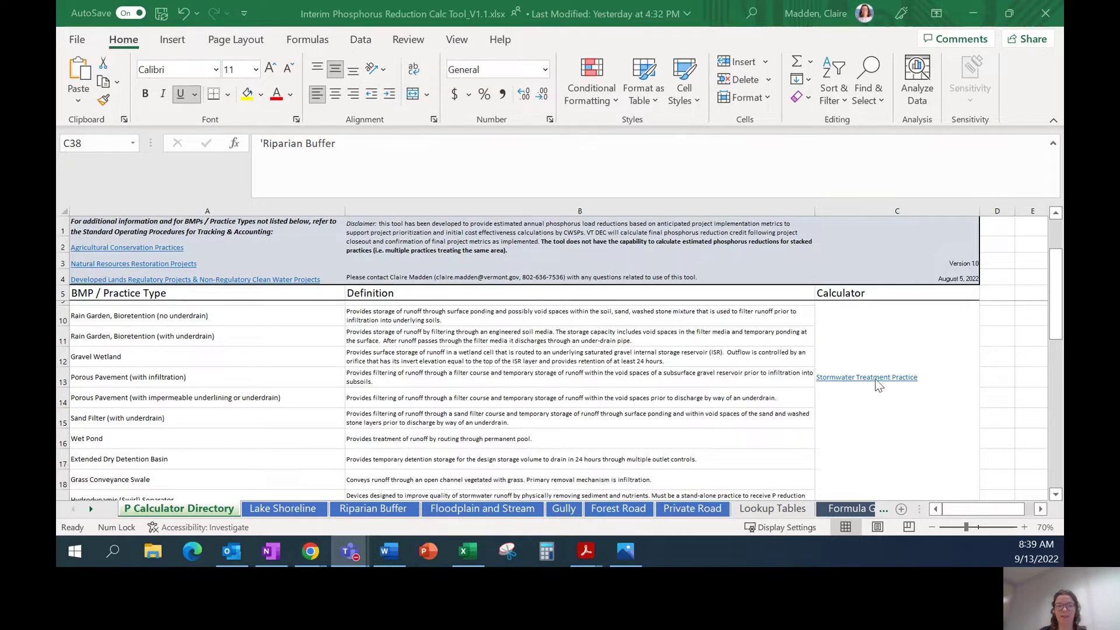
scroll(881, 440, "down", 1)
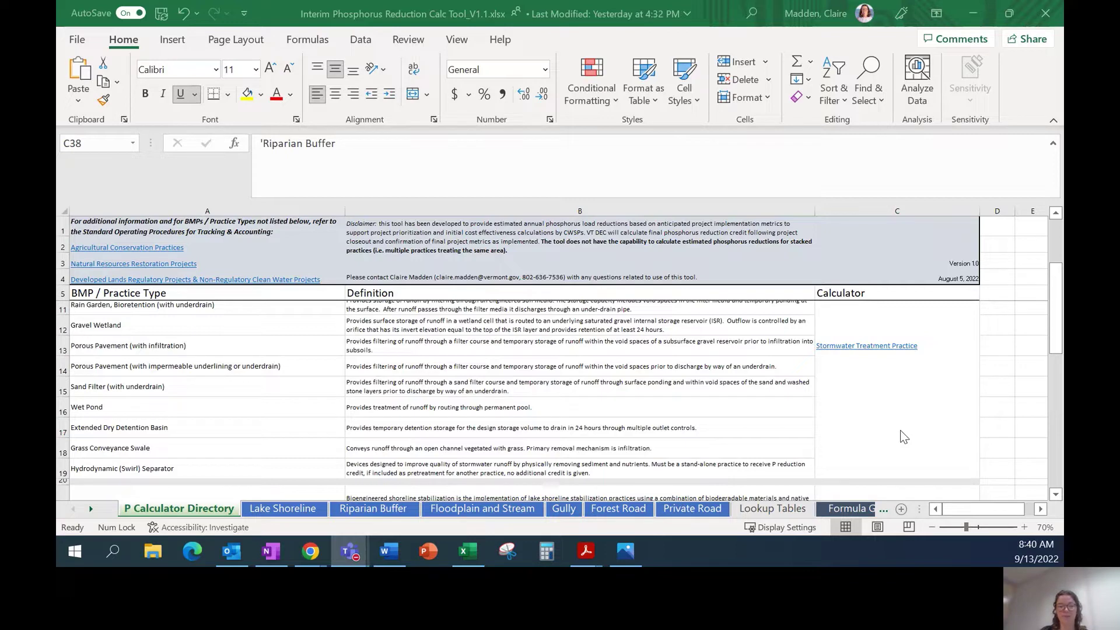
scroll(901, 437, "down", 1)
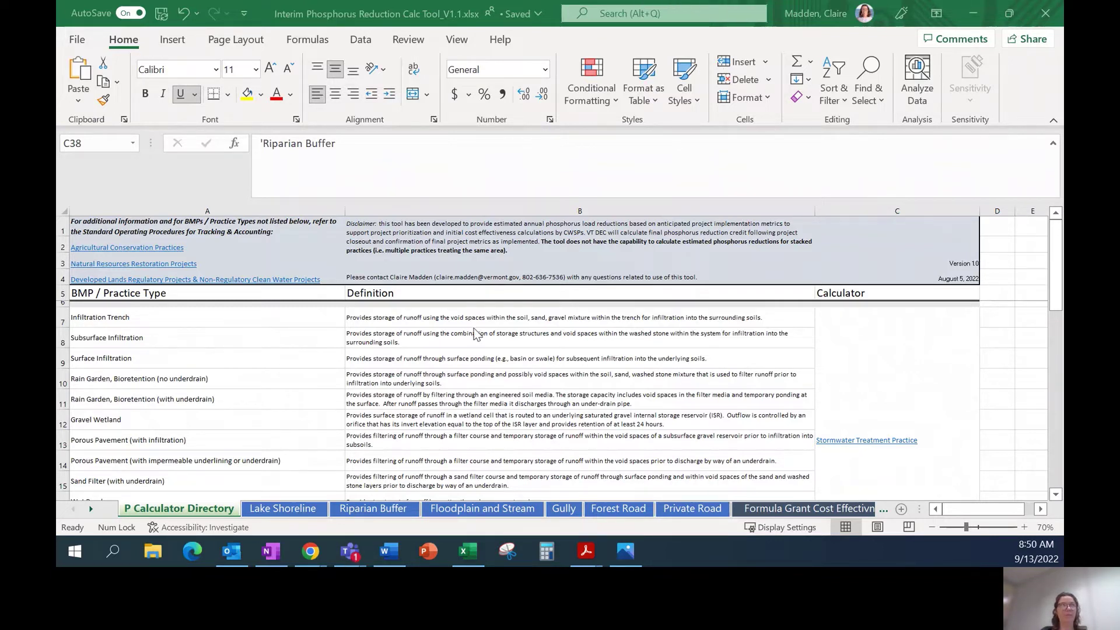
Open the Riparian Buffer calculator from the Forested Riparian Buffer entry in the P Calculator Directory
scroll(494, 415, "down", 1)
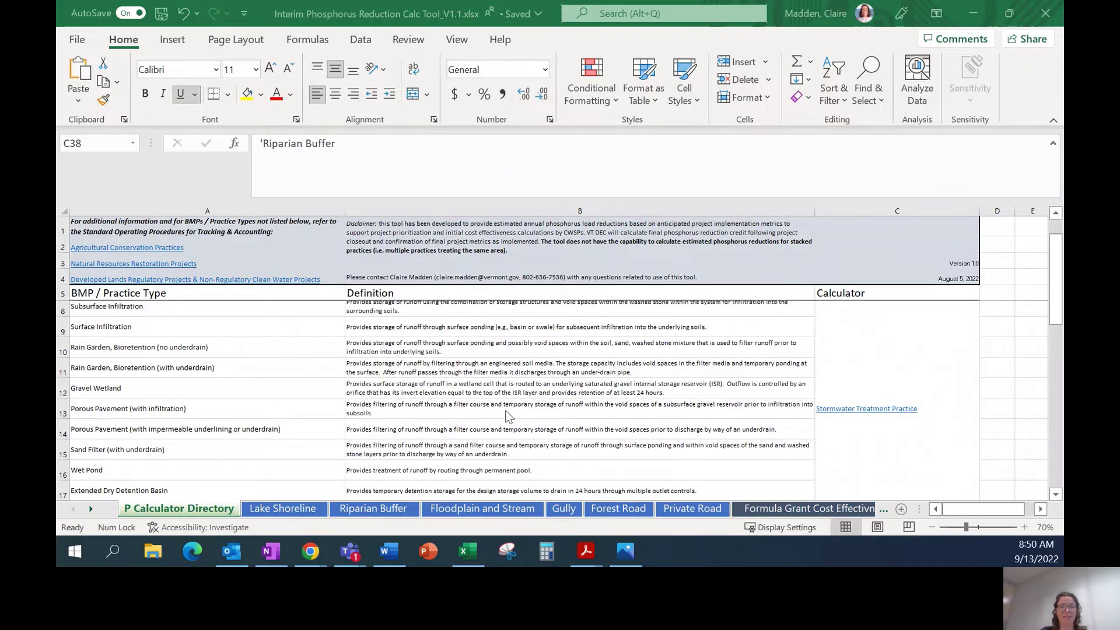
scroll(506, 416, "down", 3)
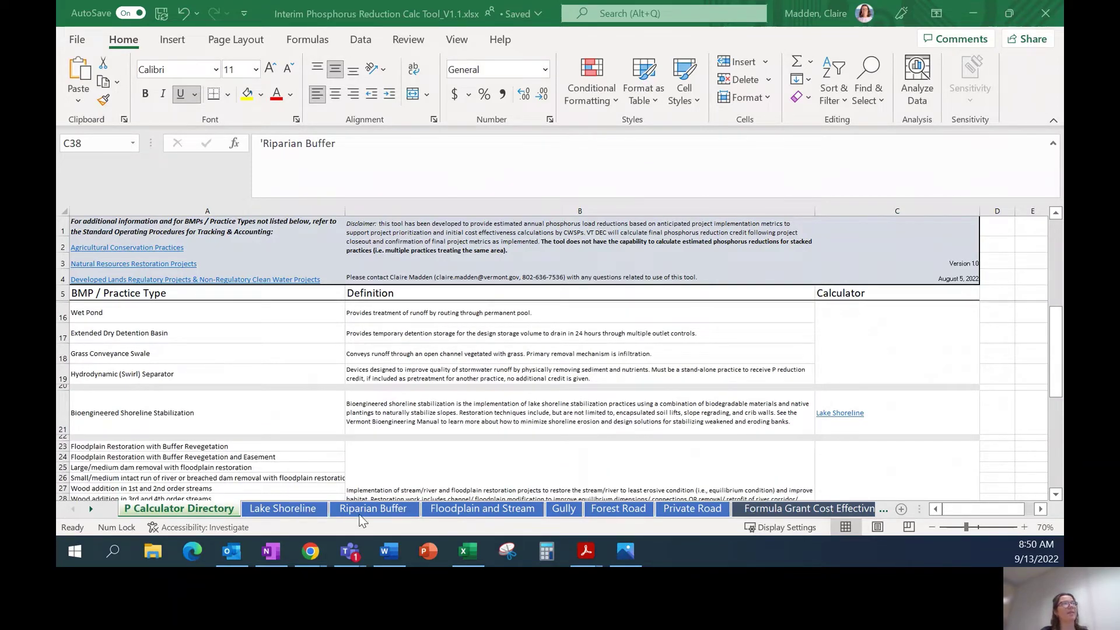
scroll(471, 404, "down", 3)
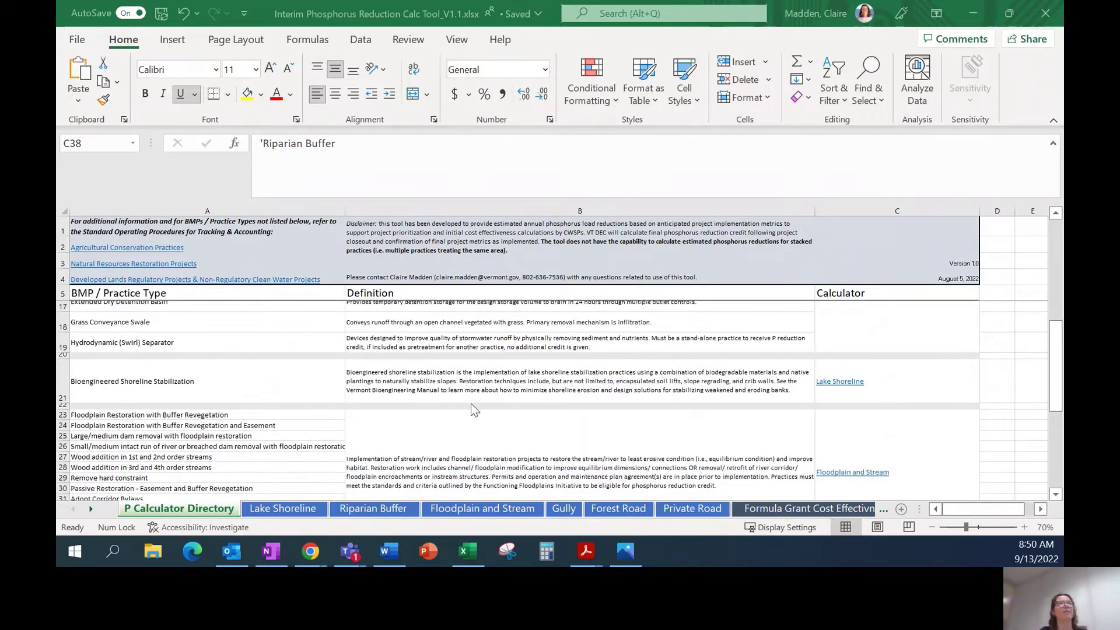
scroll(905, 455, "down", 2)
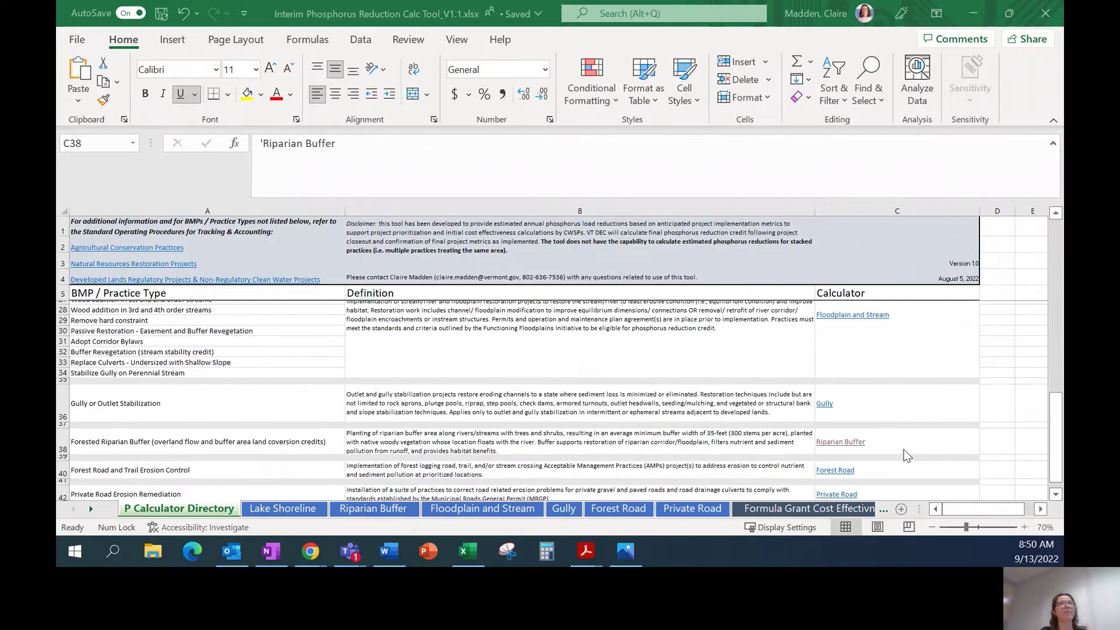
left_click(824, 443)
Enter "Example Riparian Buffer 1" as the project identifier in cell B10
left_click(153, 449)
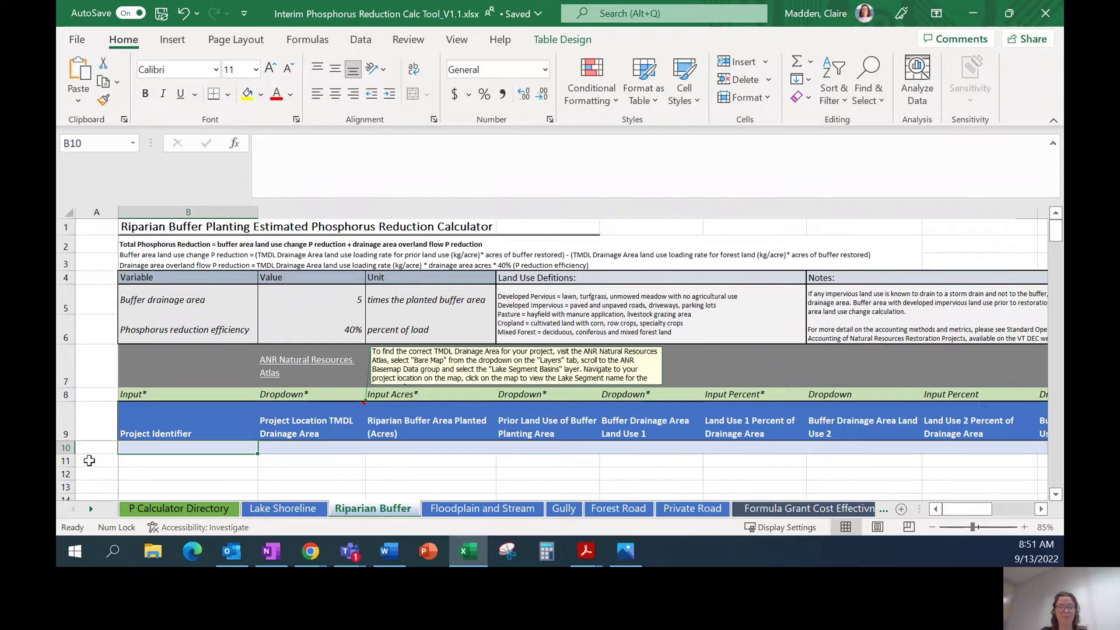
type("Example Ripa")
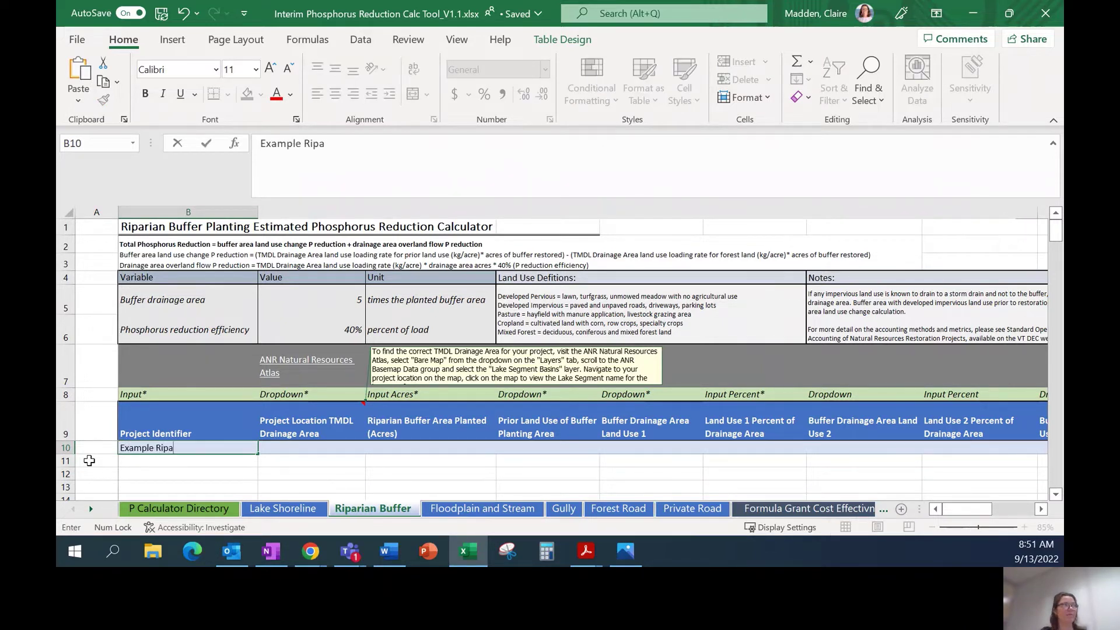
type("rian Buffer")
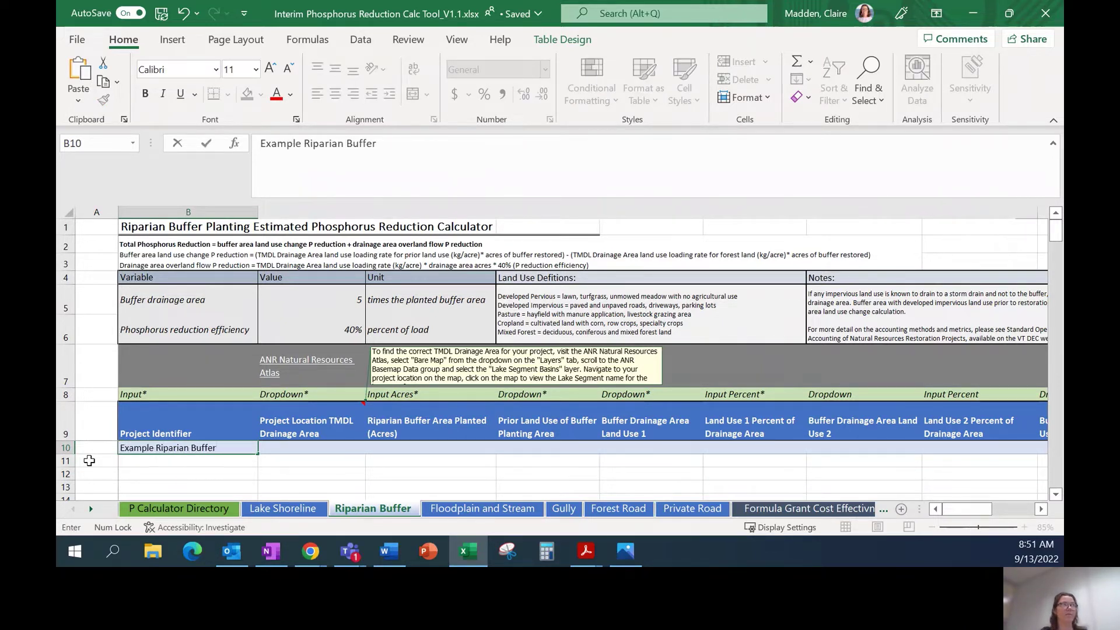
type(" 1")
key("Tab")
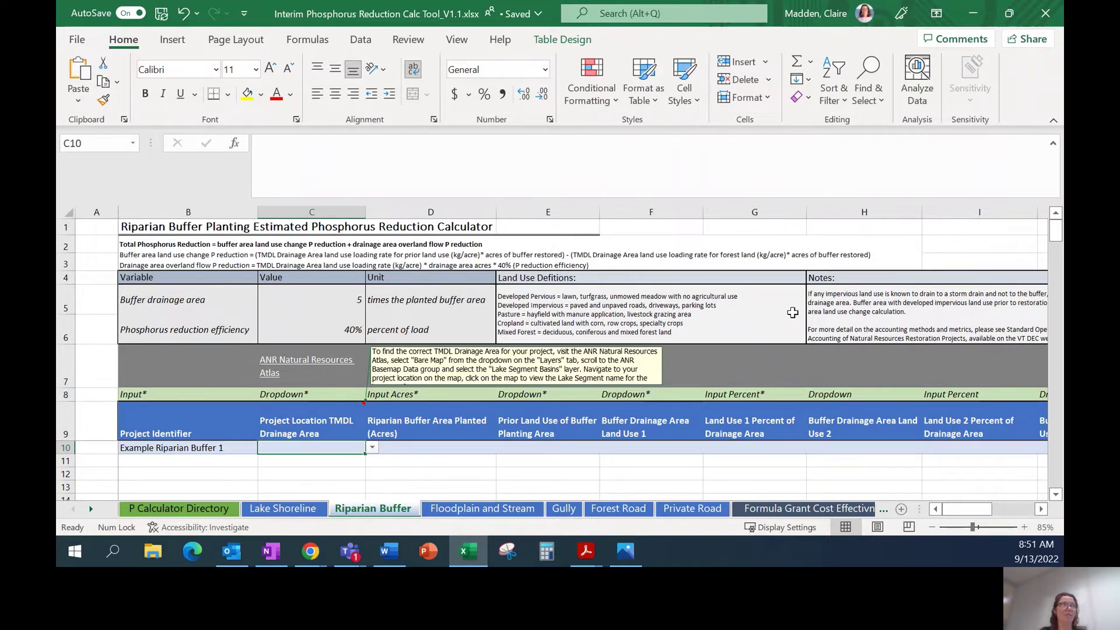
Set the example project's TMDL drainage area to Main Lake Direct Drainage
left_click(374, 449)
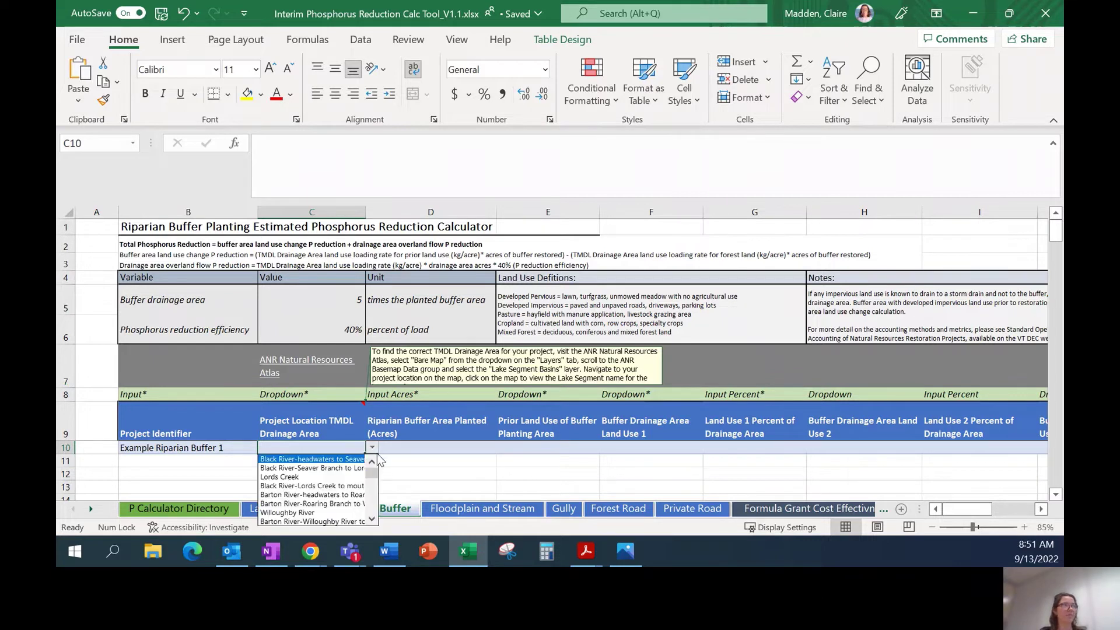
left_click(376, 489)
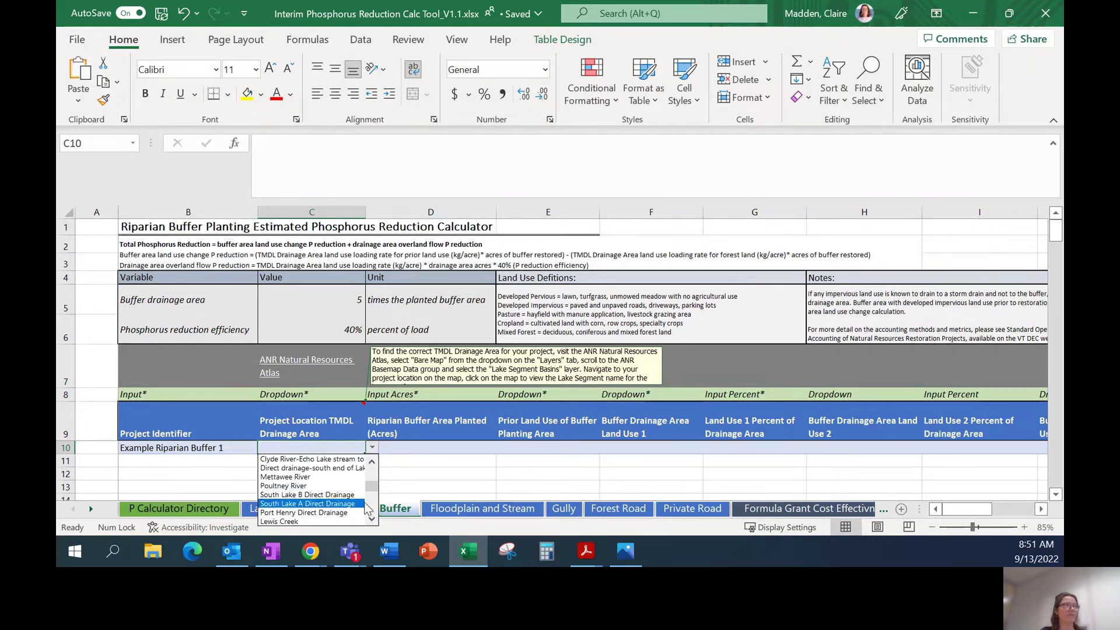
scroll(365, 502, "down", 3)
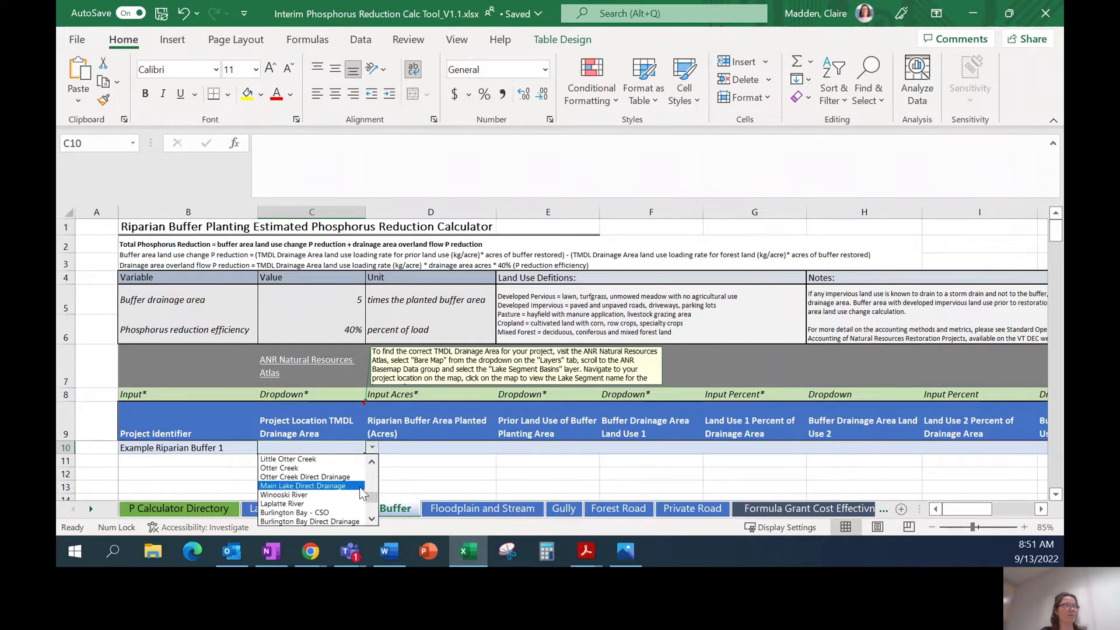
left_click(360, 489)
left_click(445, 448)
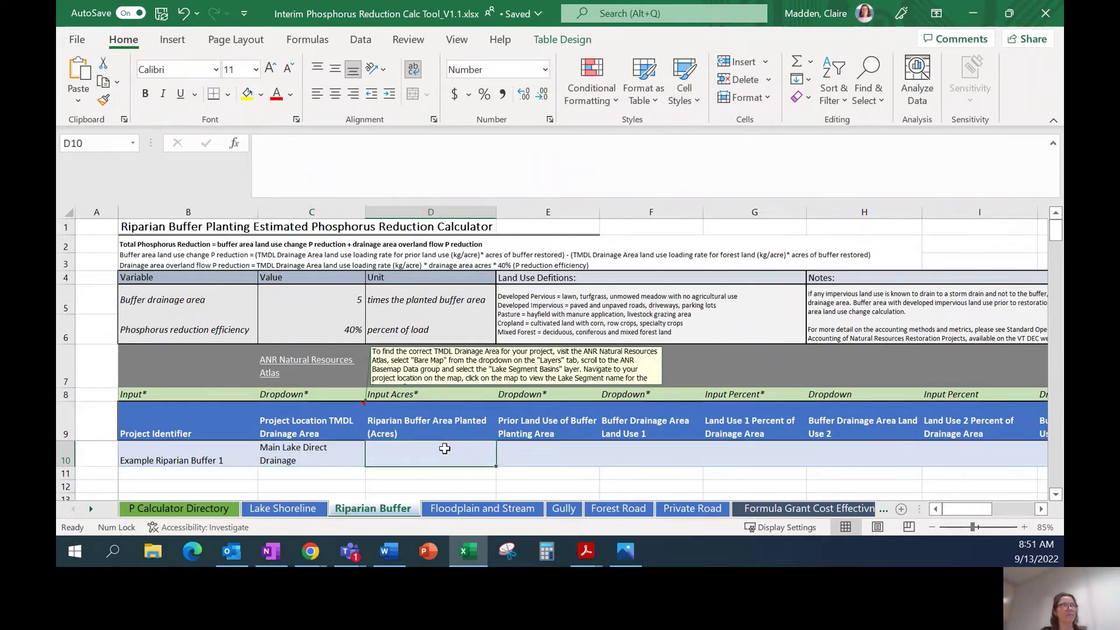
Change the example project's TMDL drainage area in C10 to Lamoille River
left_click(320, 459)
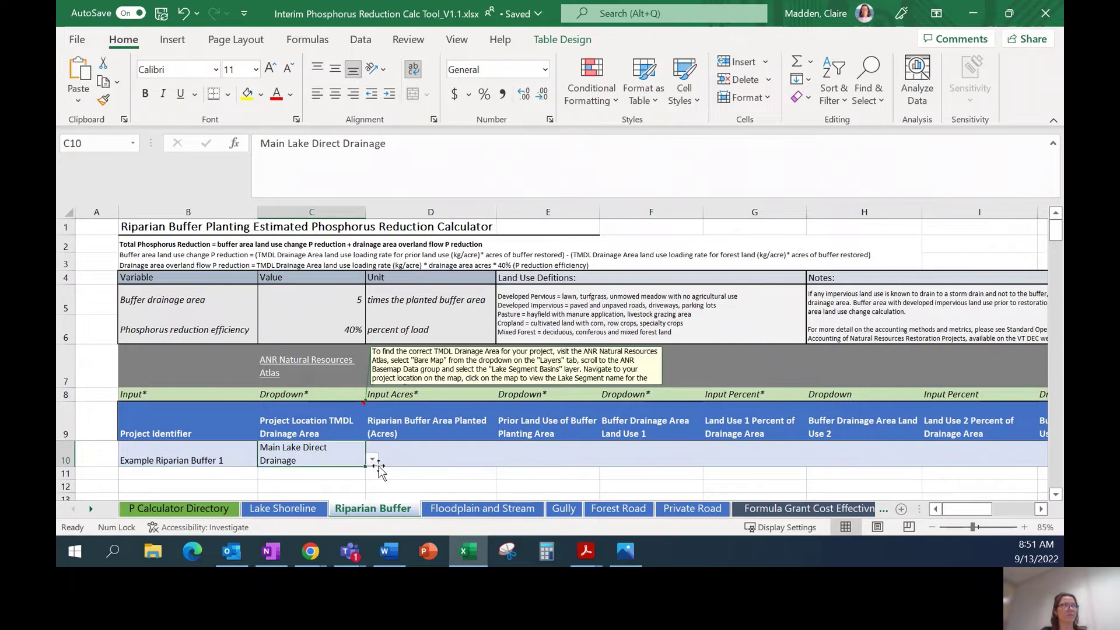
left_click(379, 466)
left_click(355, 457)
left_click(372, 460)
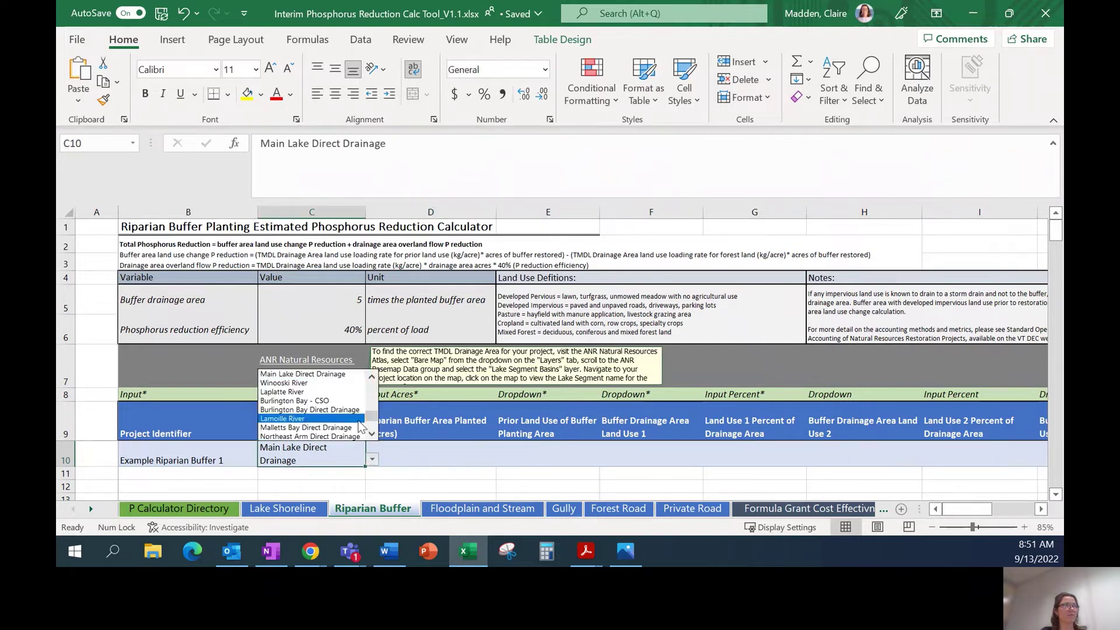
left_click(358, 420)
Set the planted riparian buffer area to 2 acres and its prior land use to Developed Pervious
left_click(448, 450)
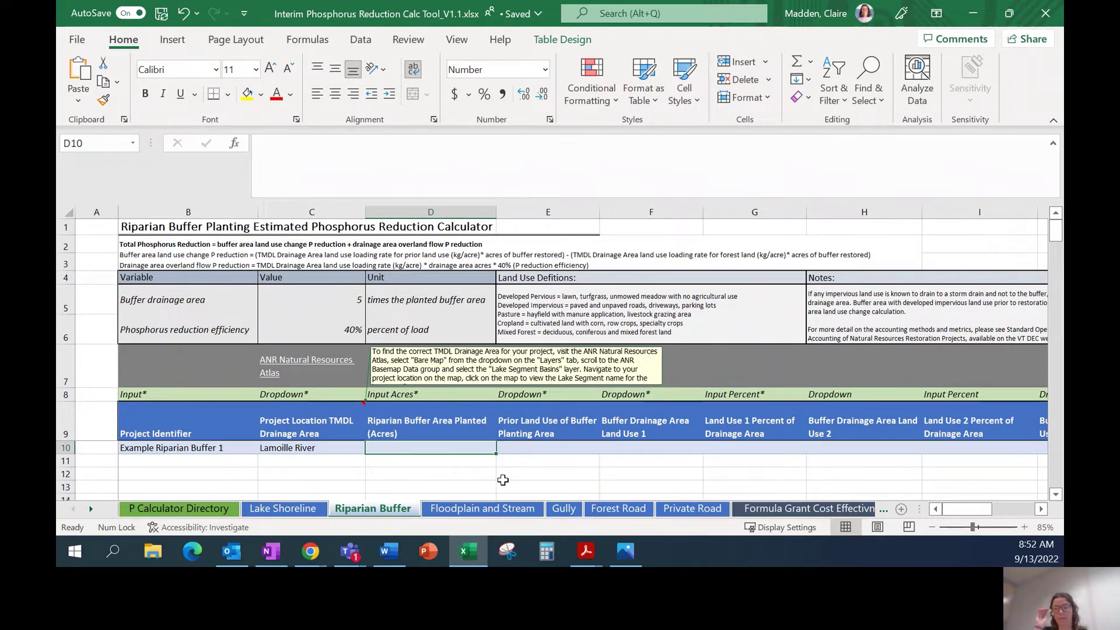
type("2")
key("Tab")
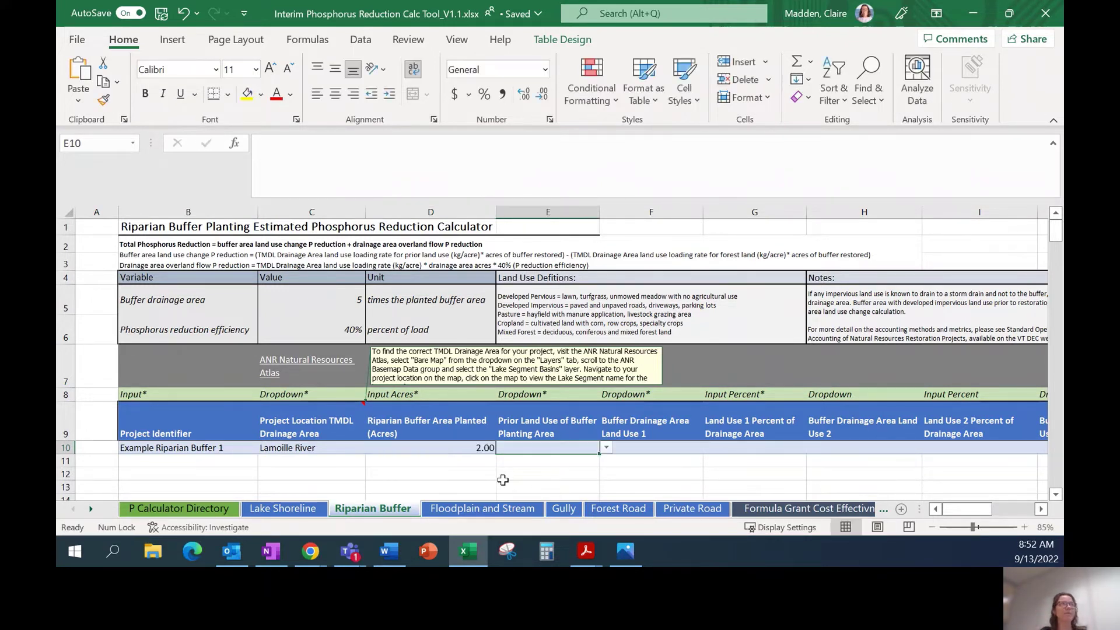
left_click(608, 450)
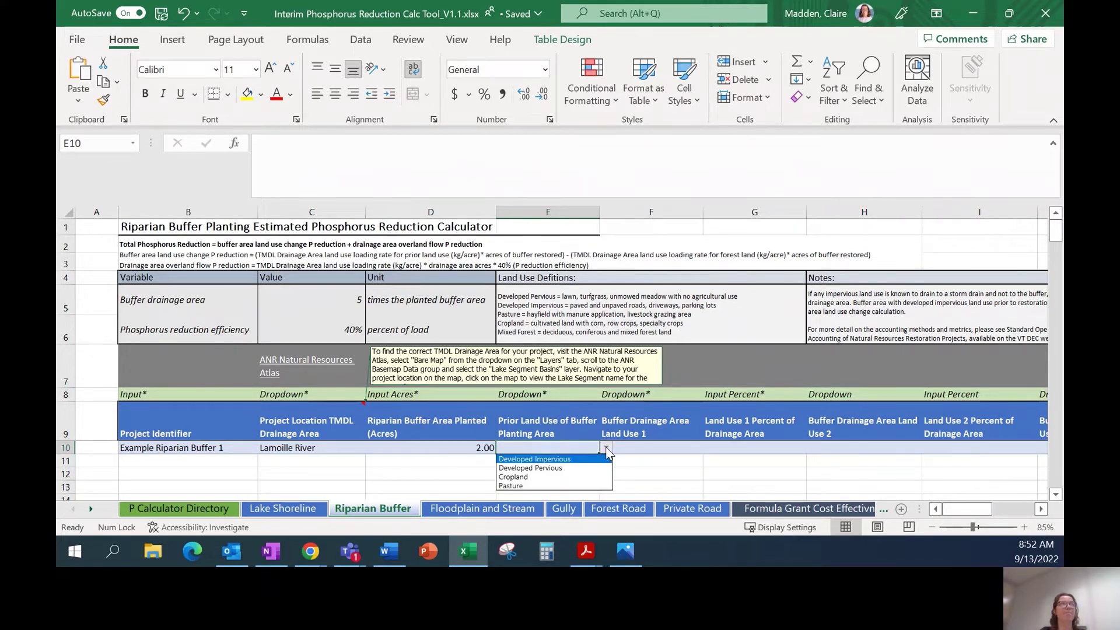
key("Escape")
left_click(575, 465)
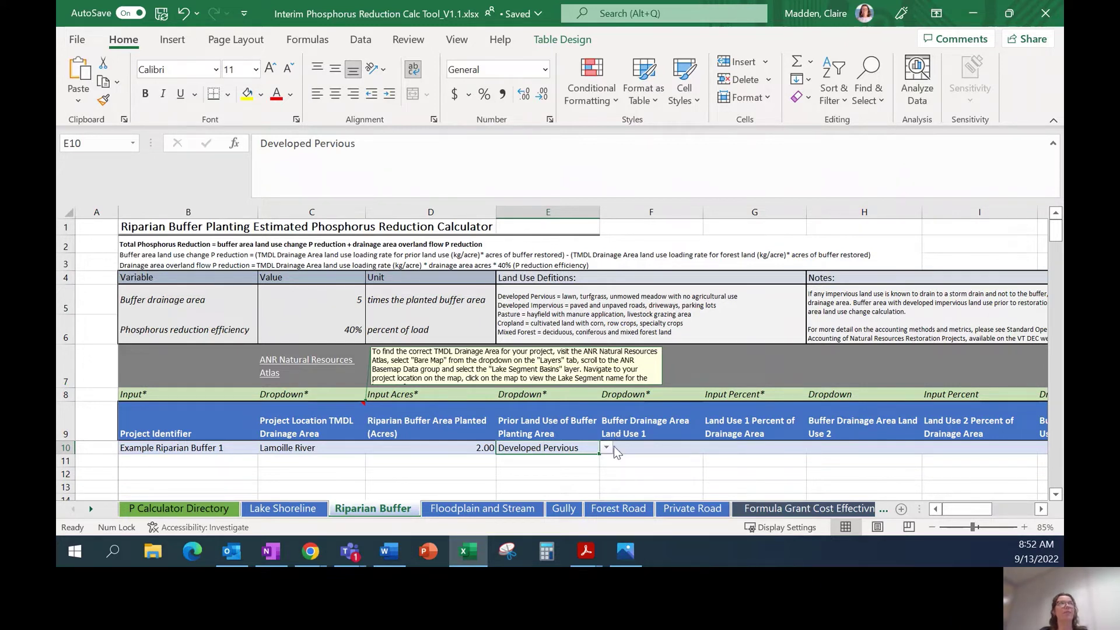
Set buffer drainage area land use 1 to Developed Impervious, covering 10% of the drainage area
left_click(639, 447)
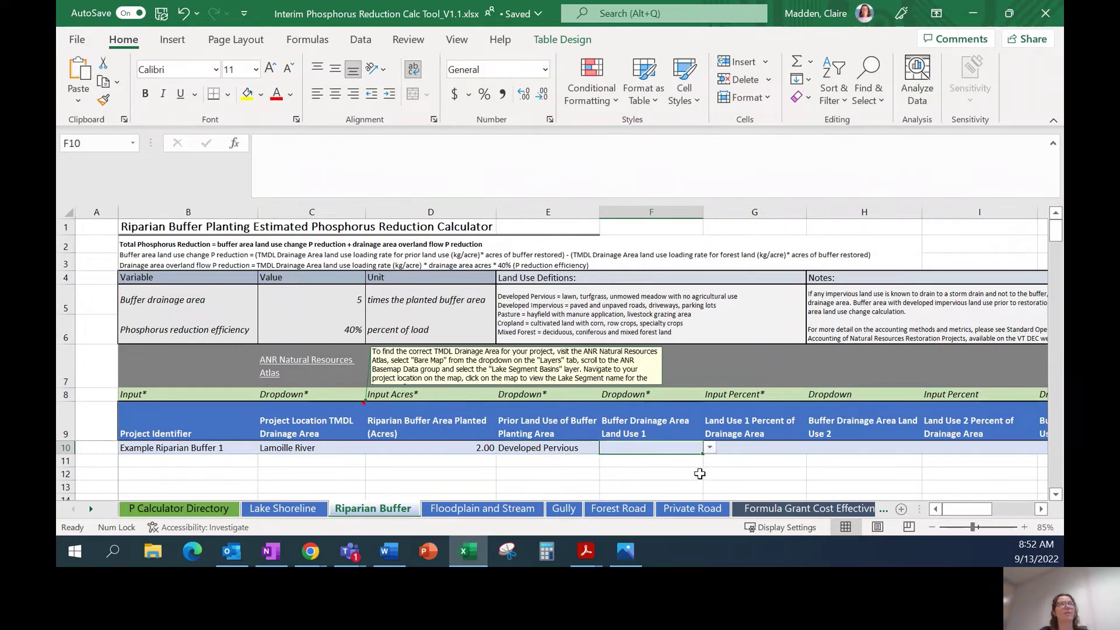
left_click(710, 448)
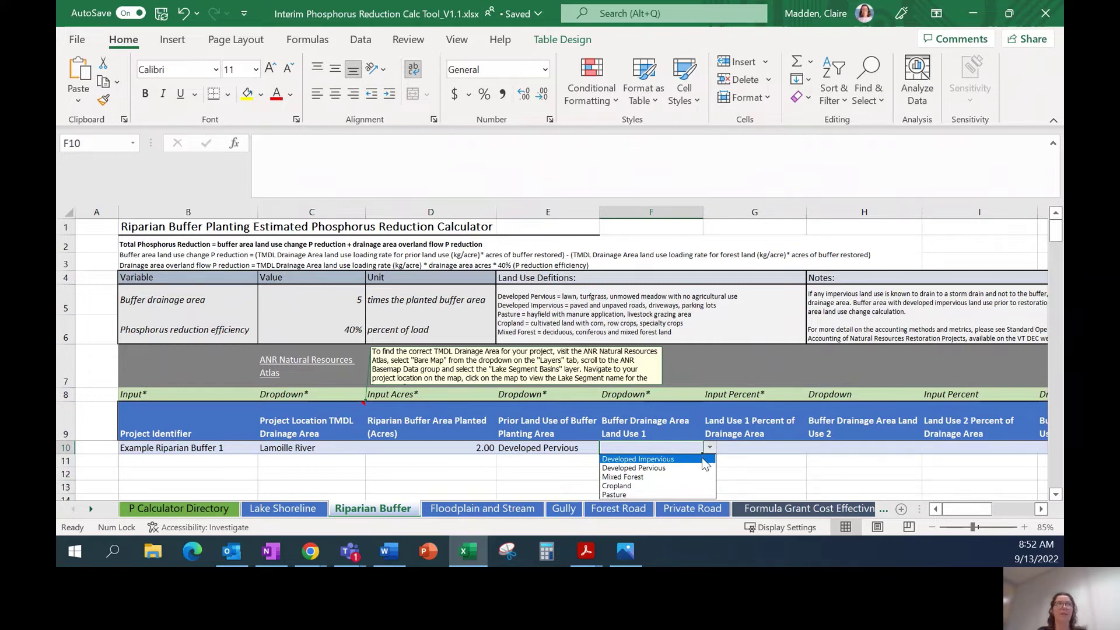
left_click(706, 460)
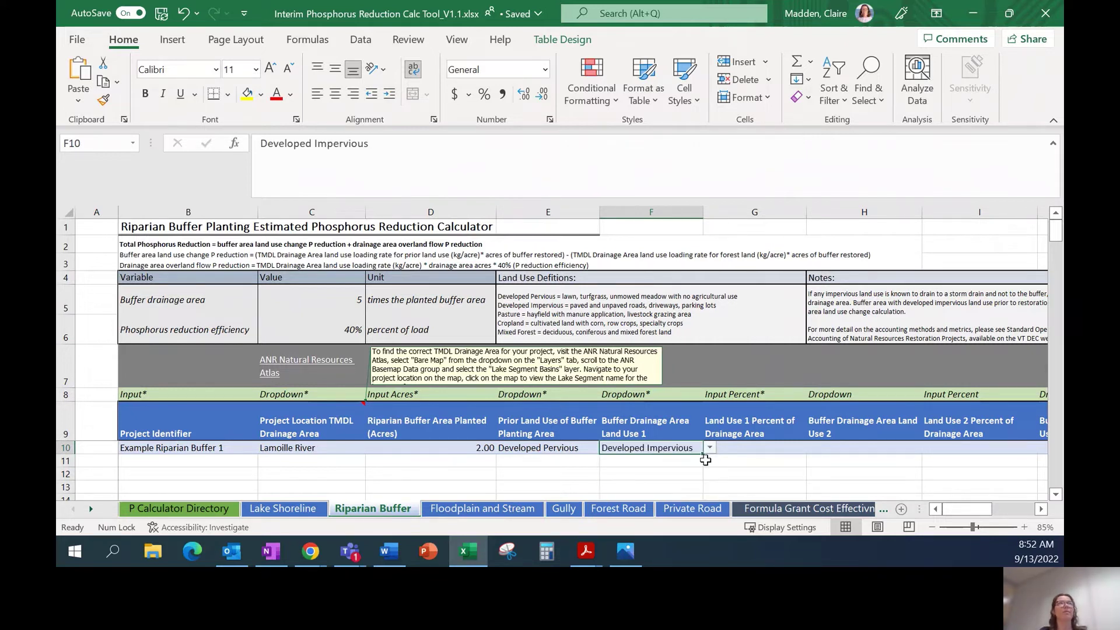
left_click(758, 449)
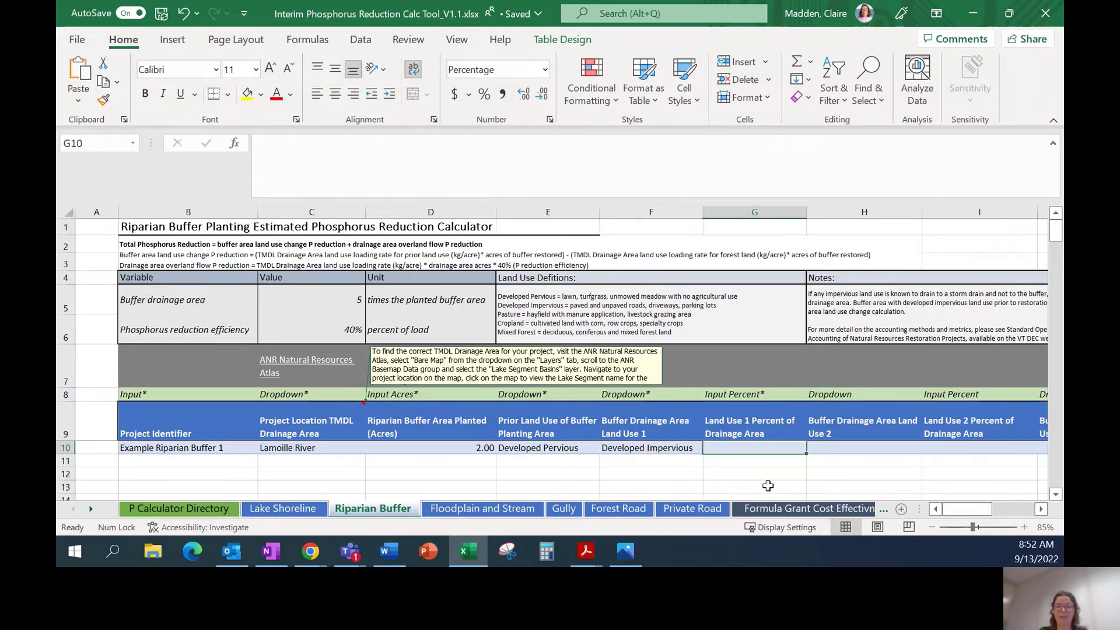
type("10")
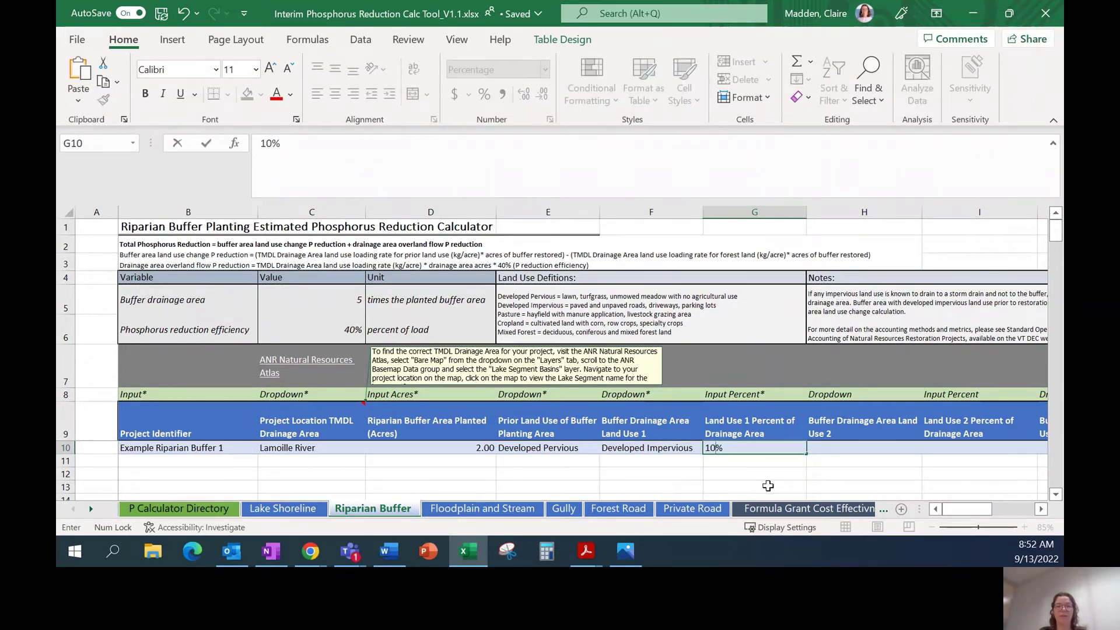
key("Tab")
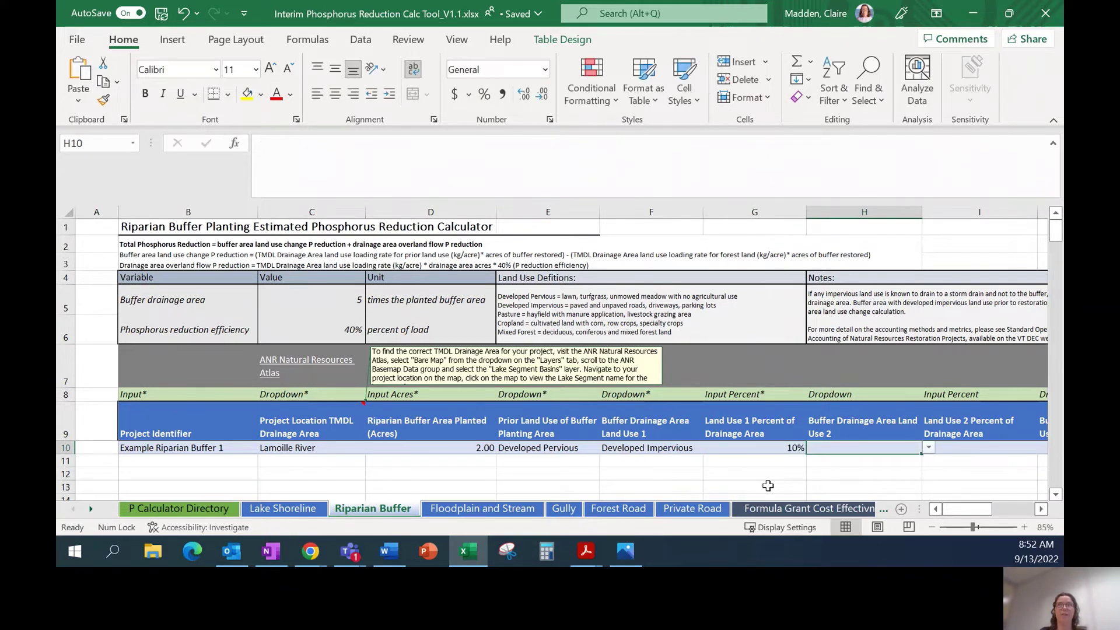
Set buffer drainage area land use 2 to Developed Pervious, covering 50% of the drainage area
left_click(929, 448)
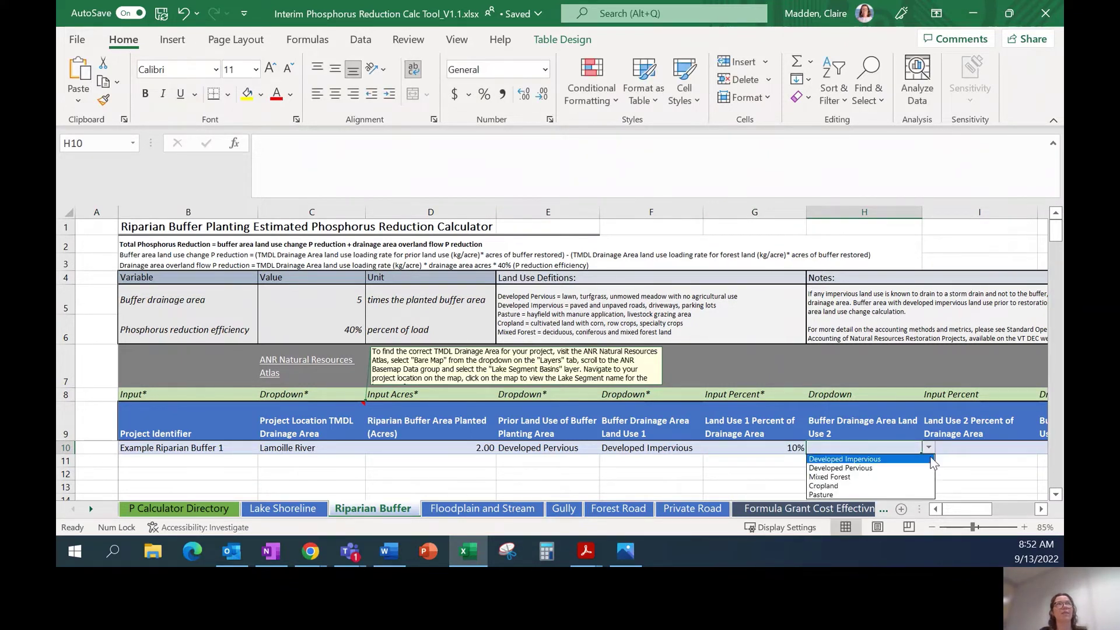
left_click(896, 470)
left_click(966, 445)
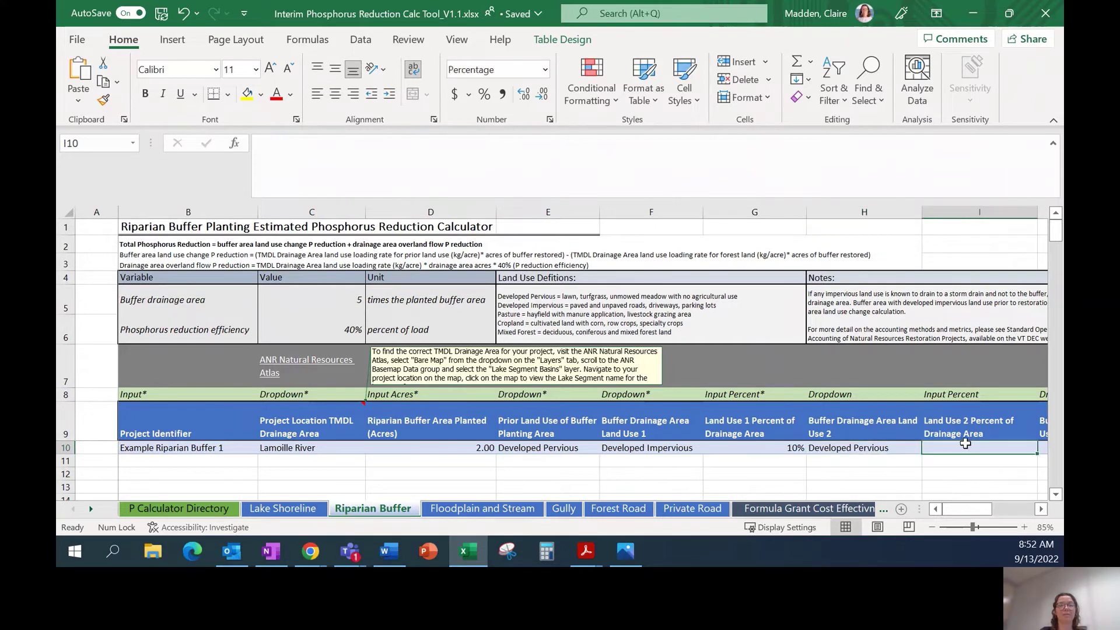
type("50")
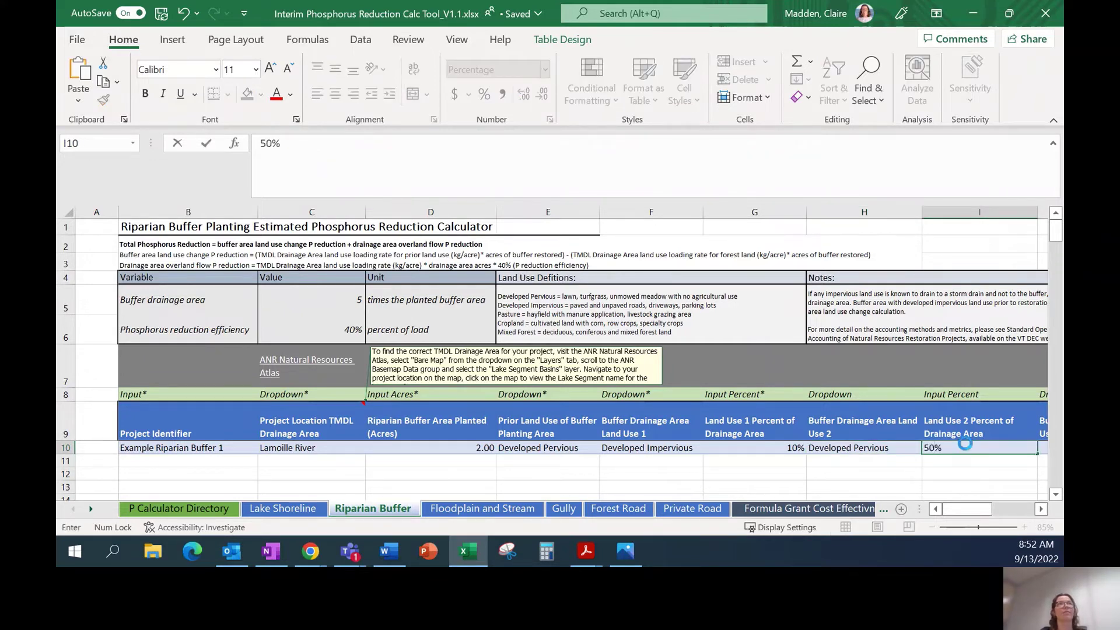
key("Tab")
Set buffer drainage area land use 3 to Mixed Forest, covering 40% of the drainage area
left_click(1020, 447)
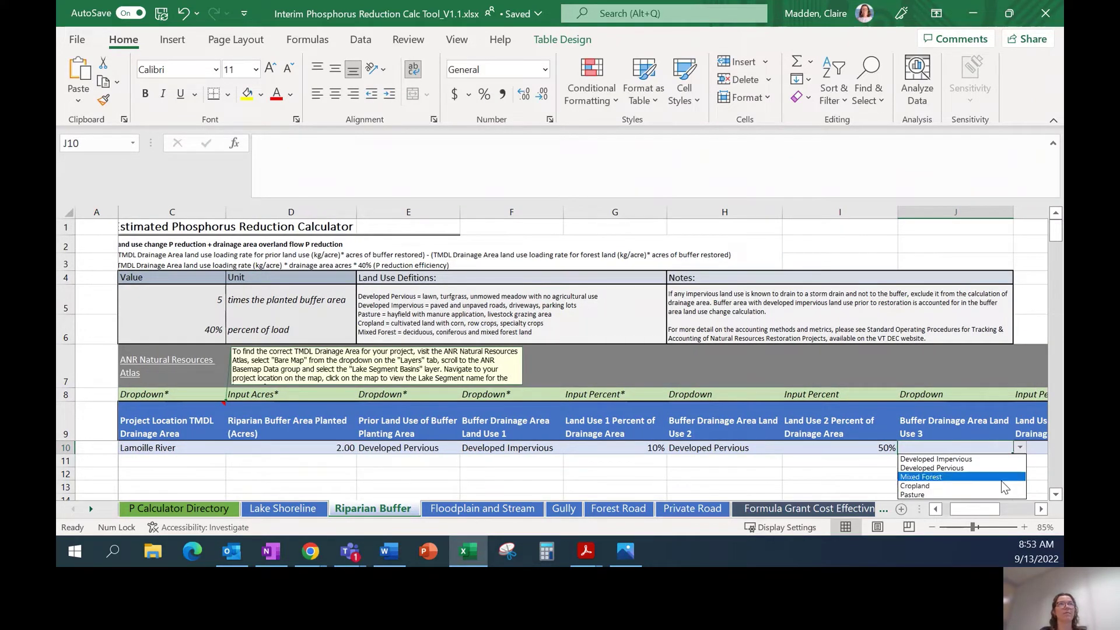
left_click(1001, 479)
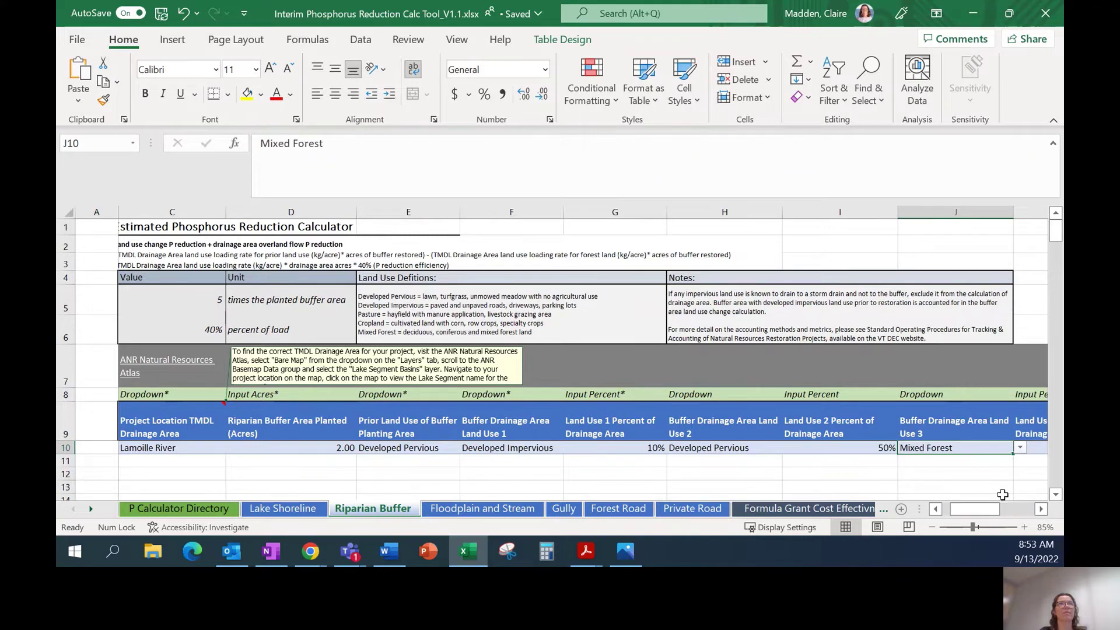
key("Tab")
type("40")
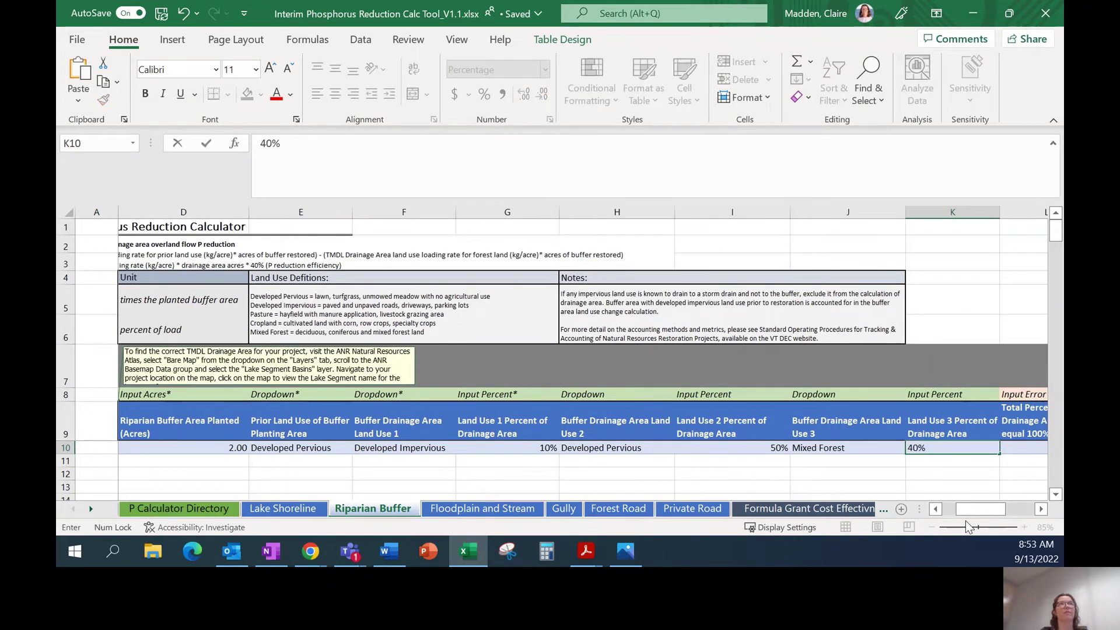
key("Tab")
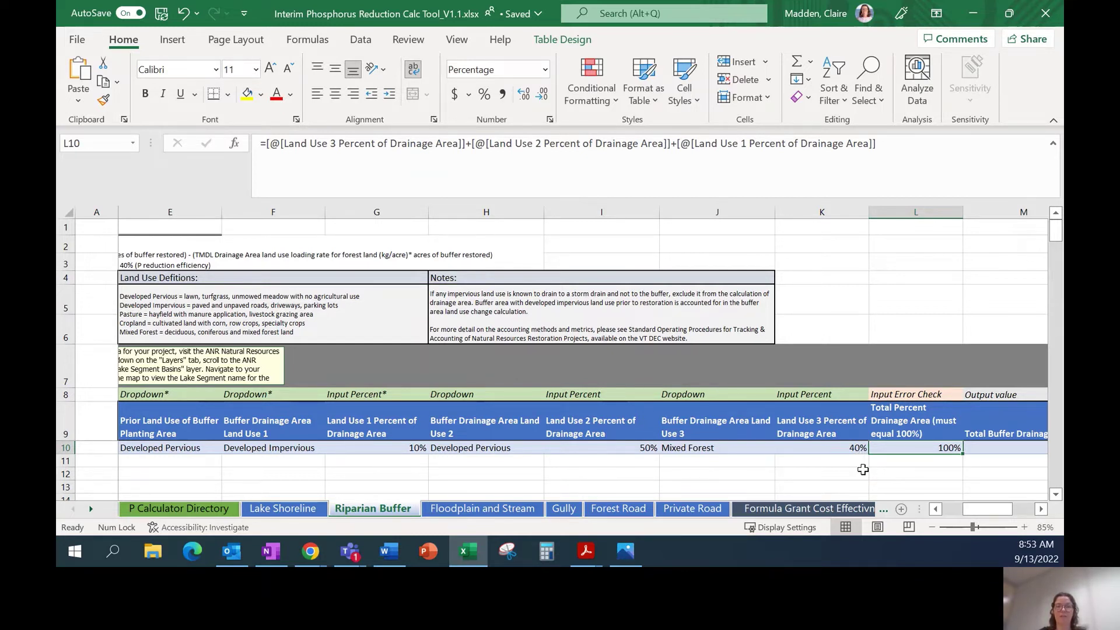
Review the riparian buffer row's outputs for total buffer drainage area and estimated phosphorus reduction from drainage area, land use change and in total
key("Right")
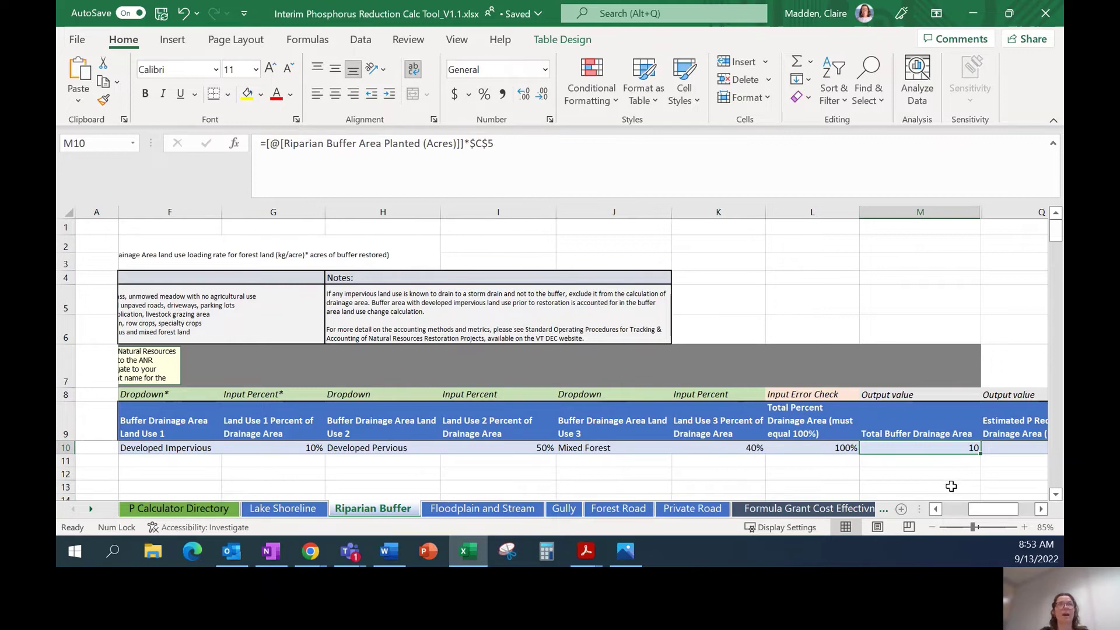
key("Right")
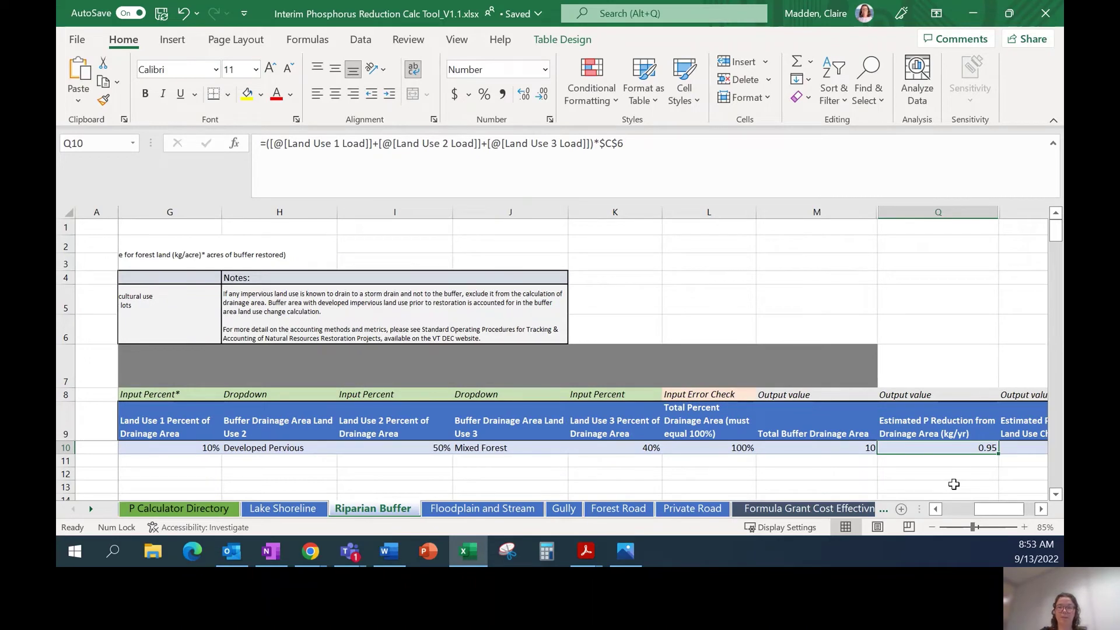
key("Right")
key("Right")
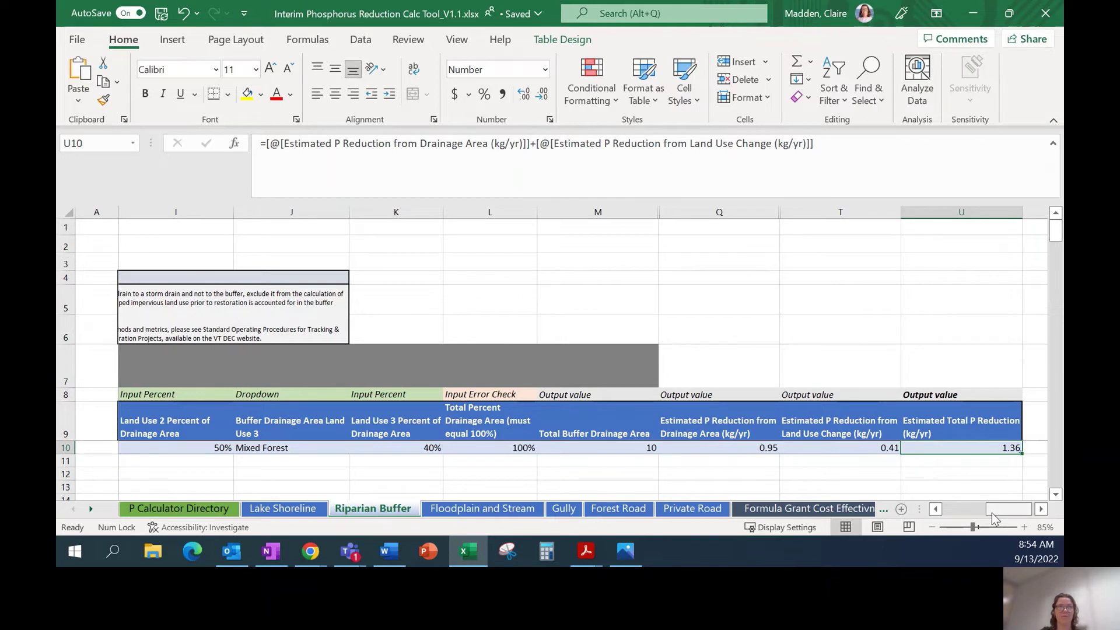
left_click_drag(993, 514, 898, 512)
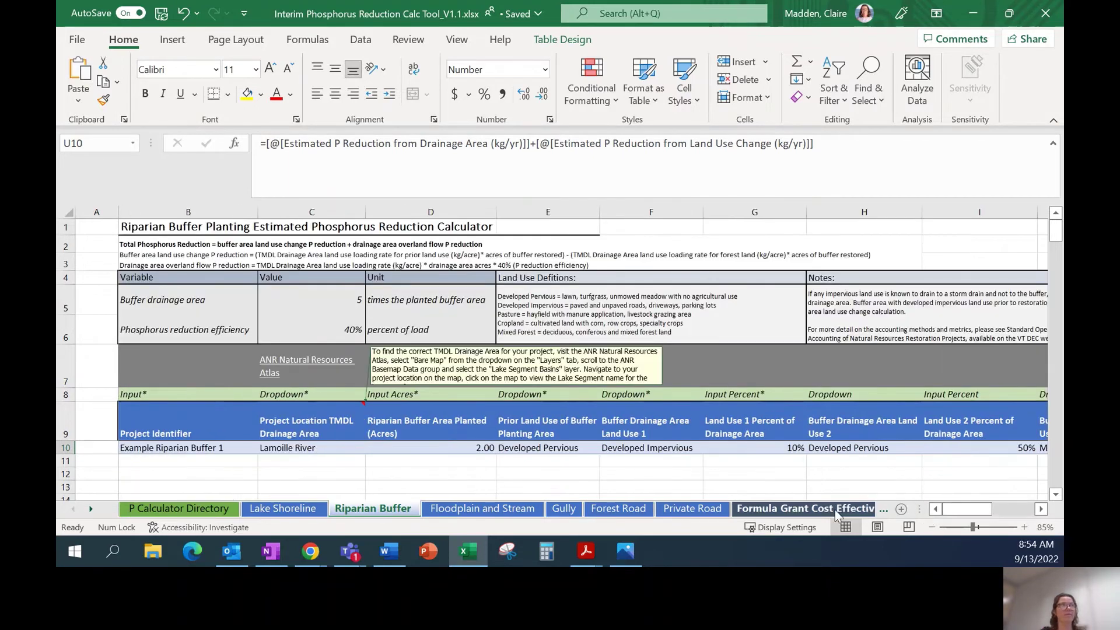
In the Formula Grant Cost Effectiveness sheet, enter project ID Example Riparian Buffer 1 in row 10 with project type Forested Riparian Buffer
left_click(300, 511)
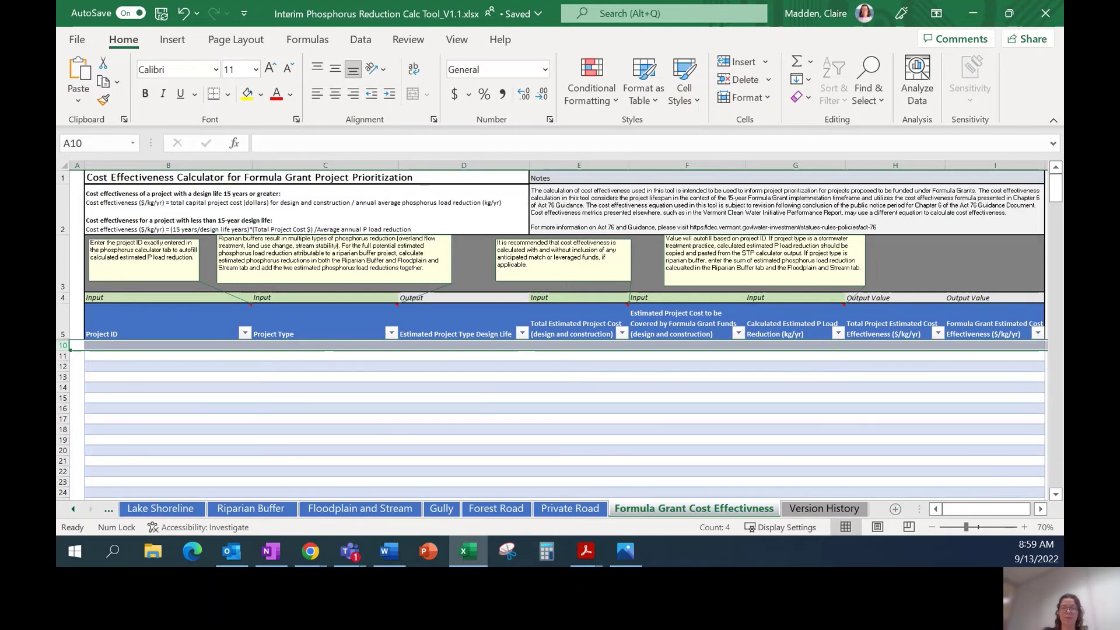
left_click(157, 357)
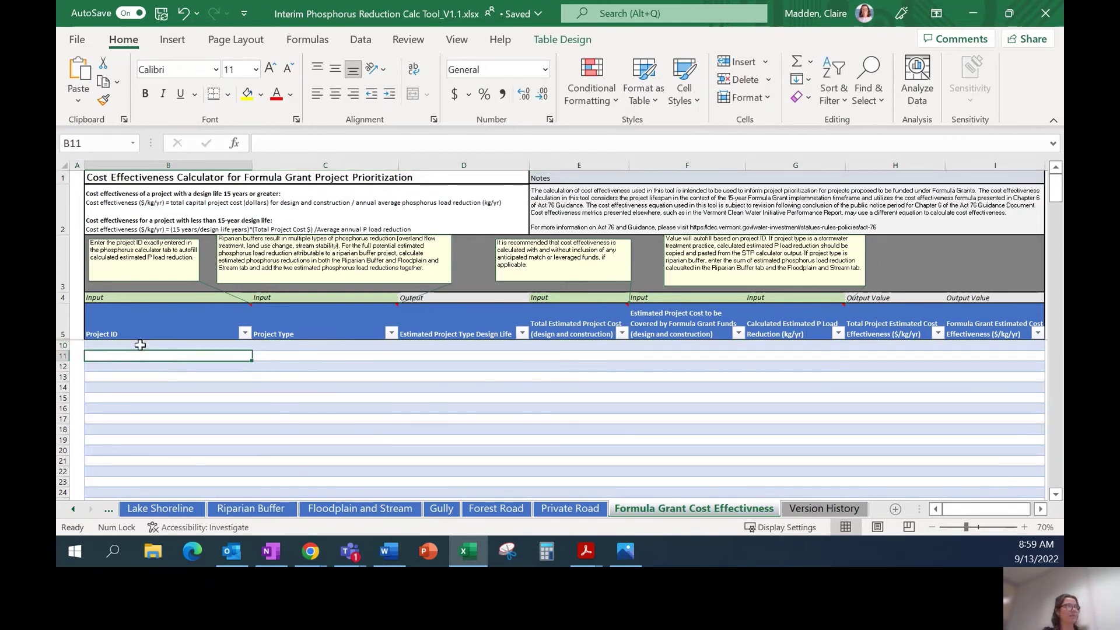
left_click(140, 344)
type("Example Gully 1")
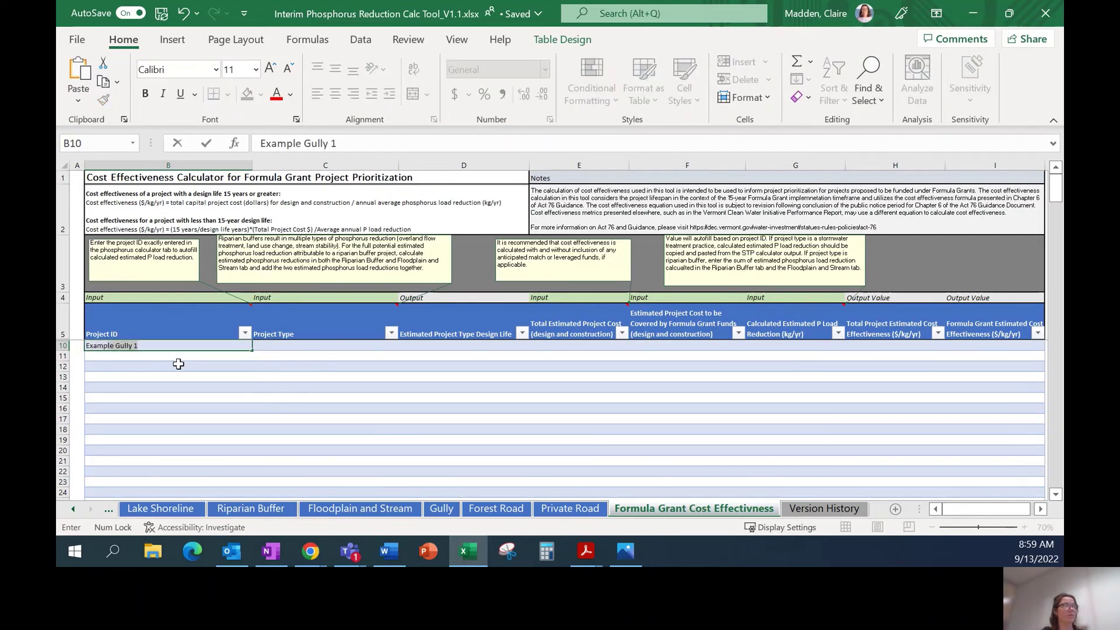
key("BackSpace")
key("BackSpace")
key("BackSpace")
key("BackSpace")
key("BackSpace")
key("BackSpace")
key("BackSpace")
type("Riparian")
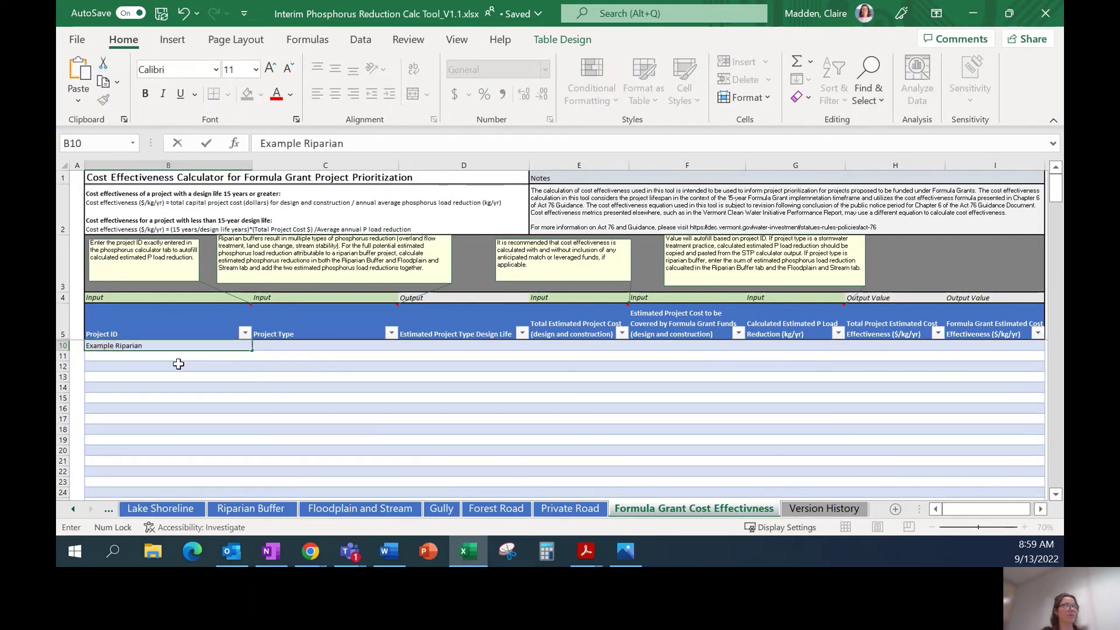
type(" Buffer 1")
key("Tab")
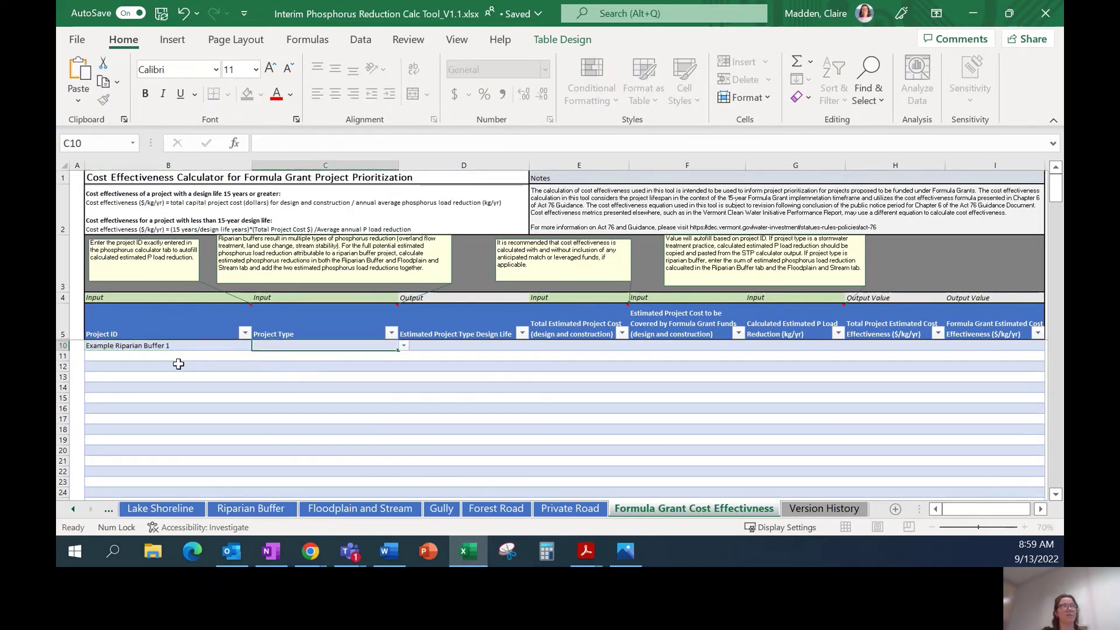
left_click(403, 347)
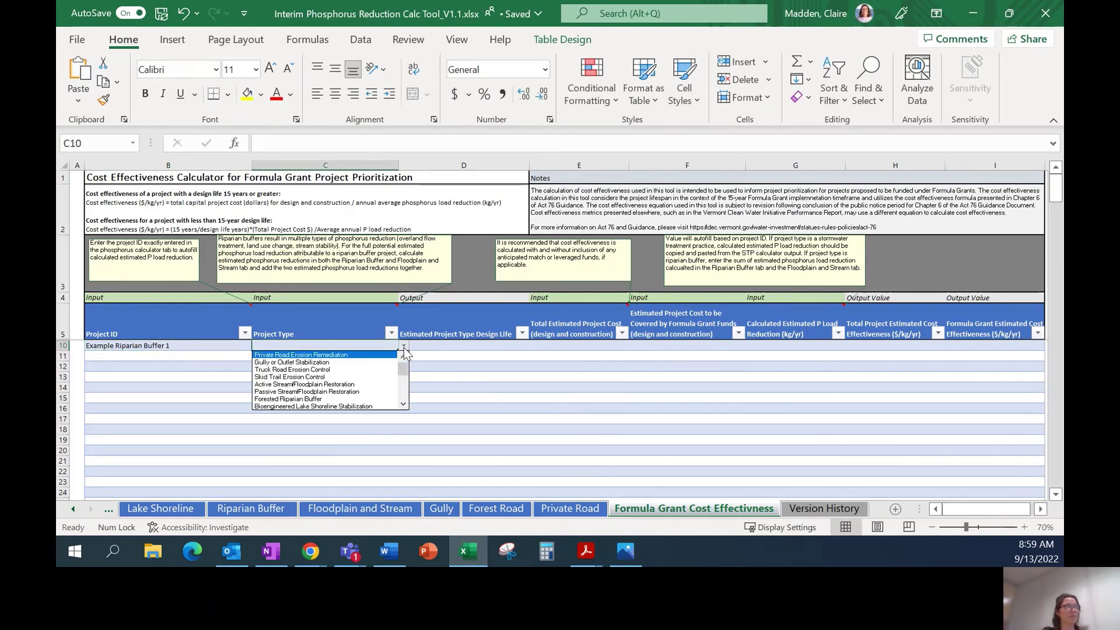
left_click(327, 399)
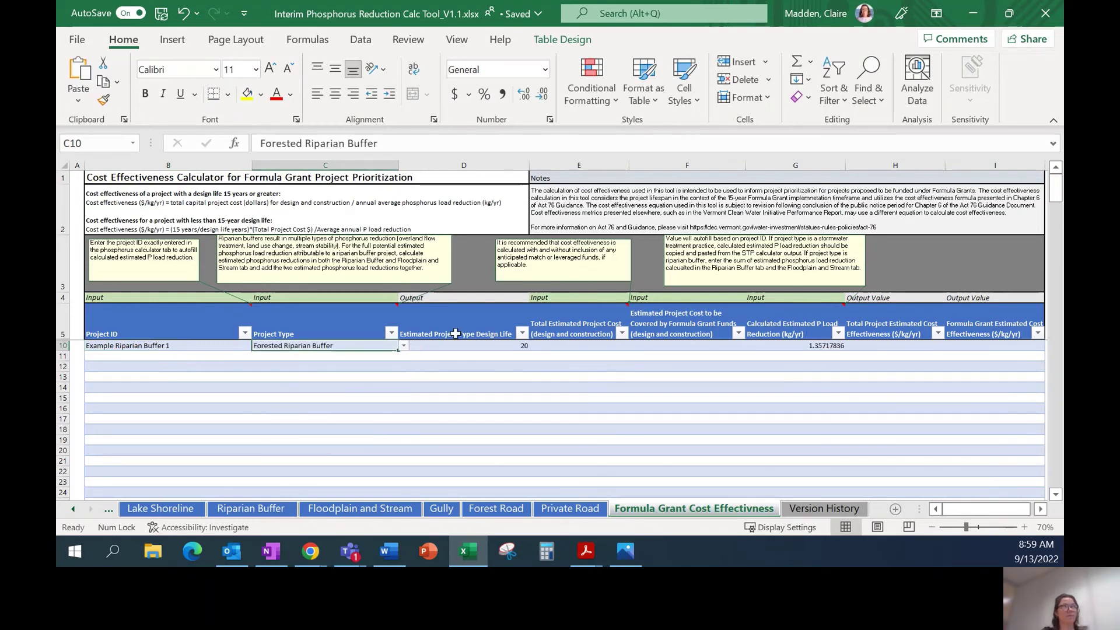
Set the project's total estimated cost to $10,000 and the estimated cost covered by Formula Grant funds to $9,000
left_click(573, 344)
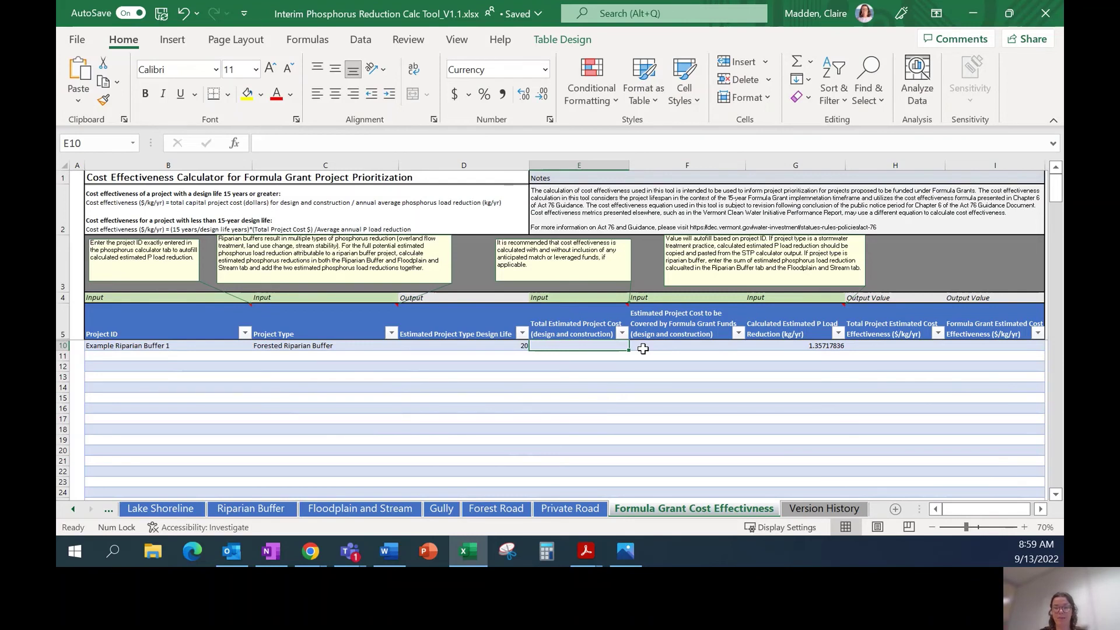
type("10")
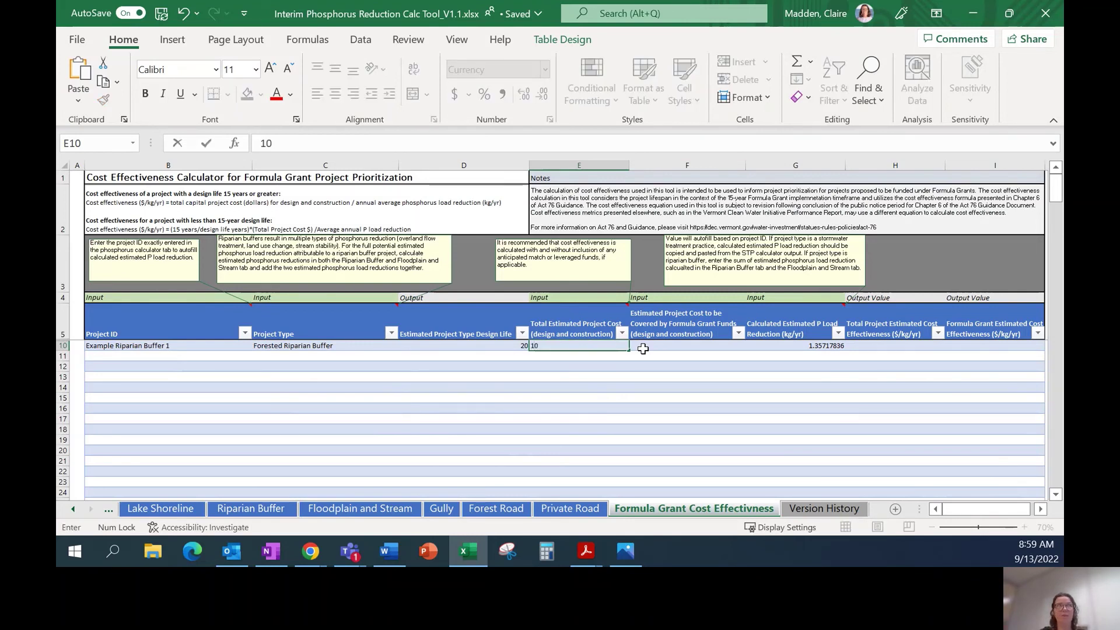
type("000")
left_click(643, 349)
type("9000")
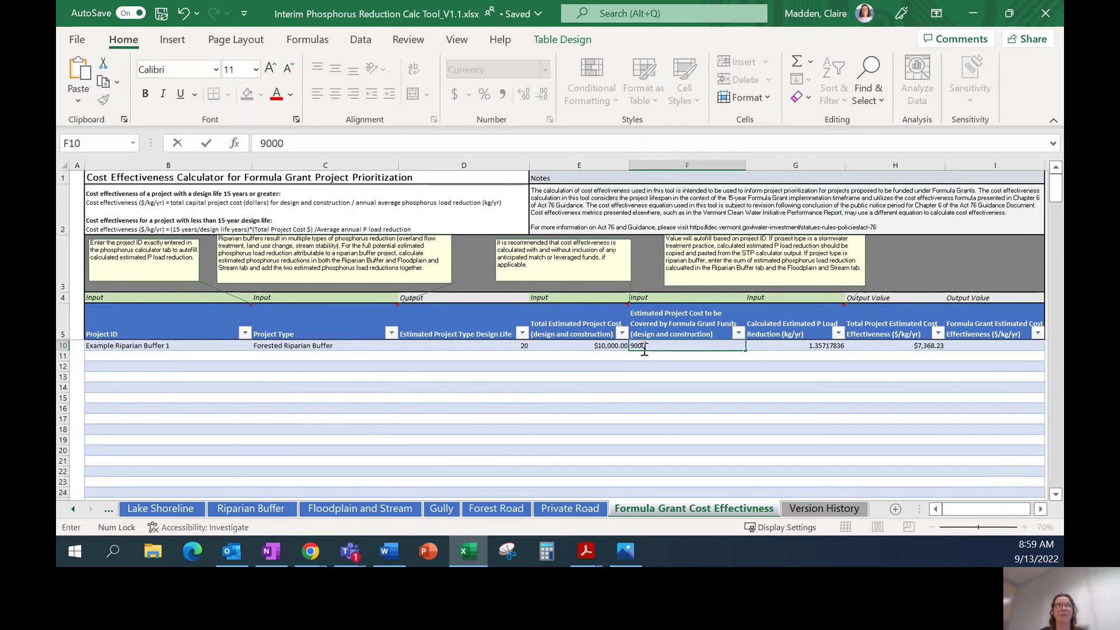
key("Tab")
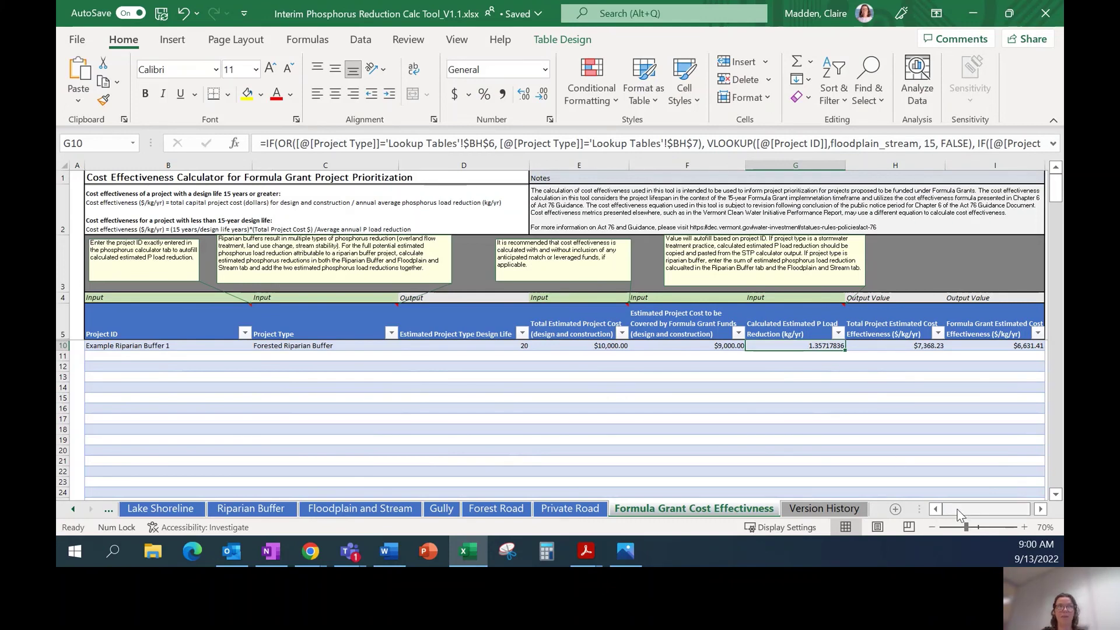
left_click_drag(957, 509, 978, 509)
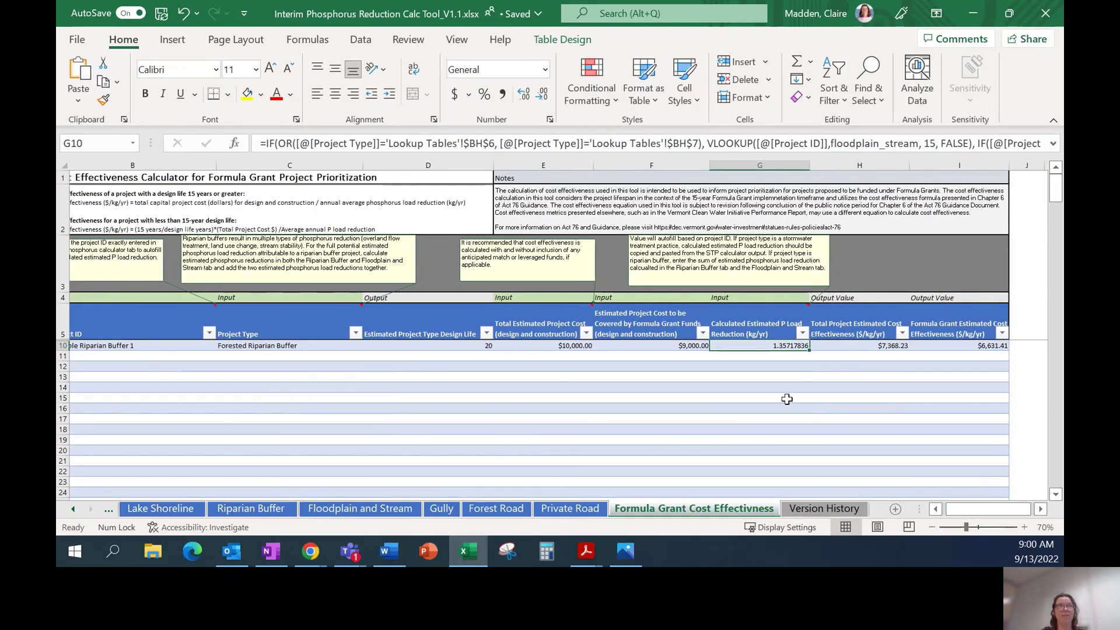